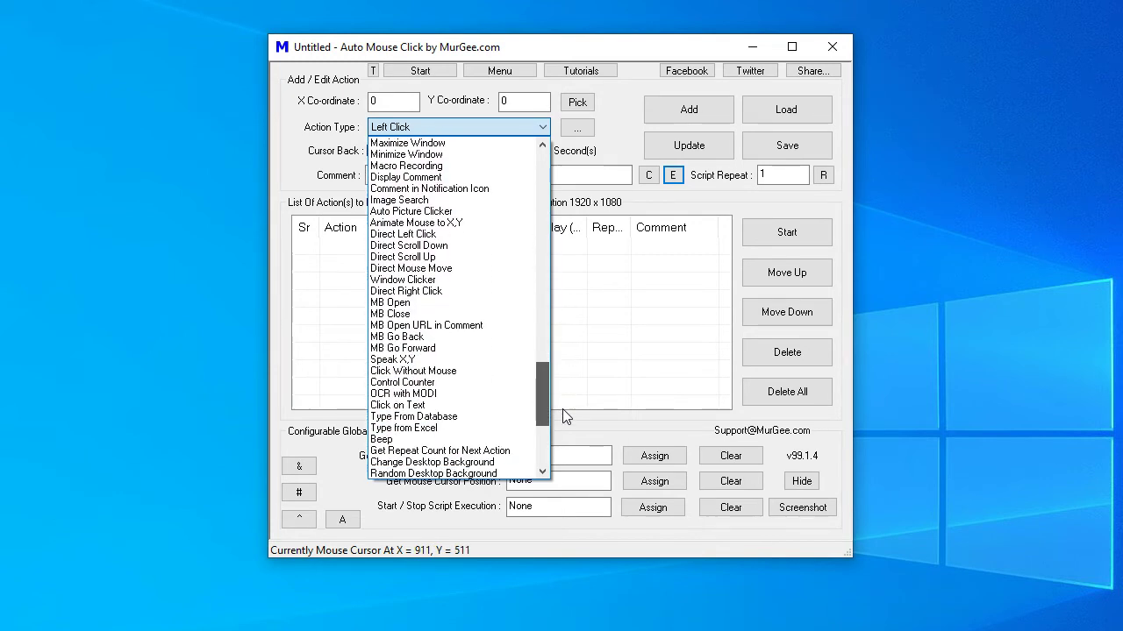
Step: Open the Visible Action Selection window, enlarge it and widen its Description column
click(576, 383)
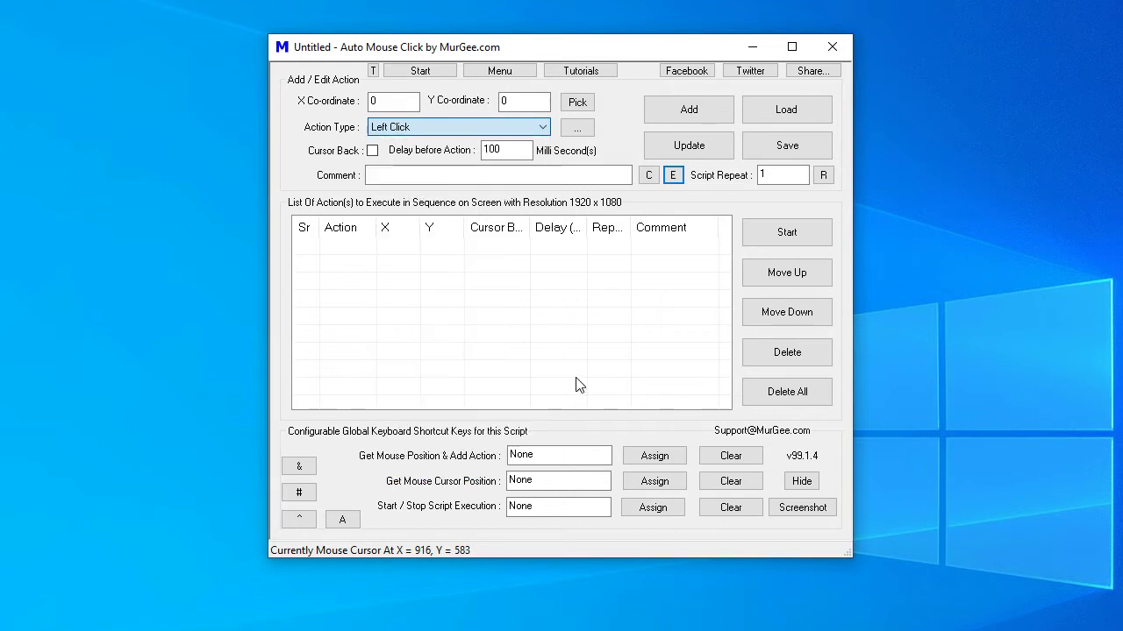
click(578, 134)
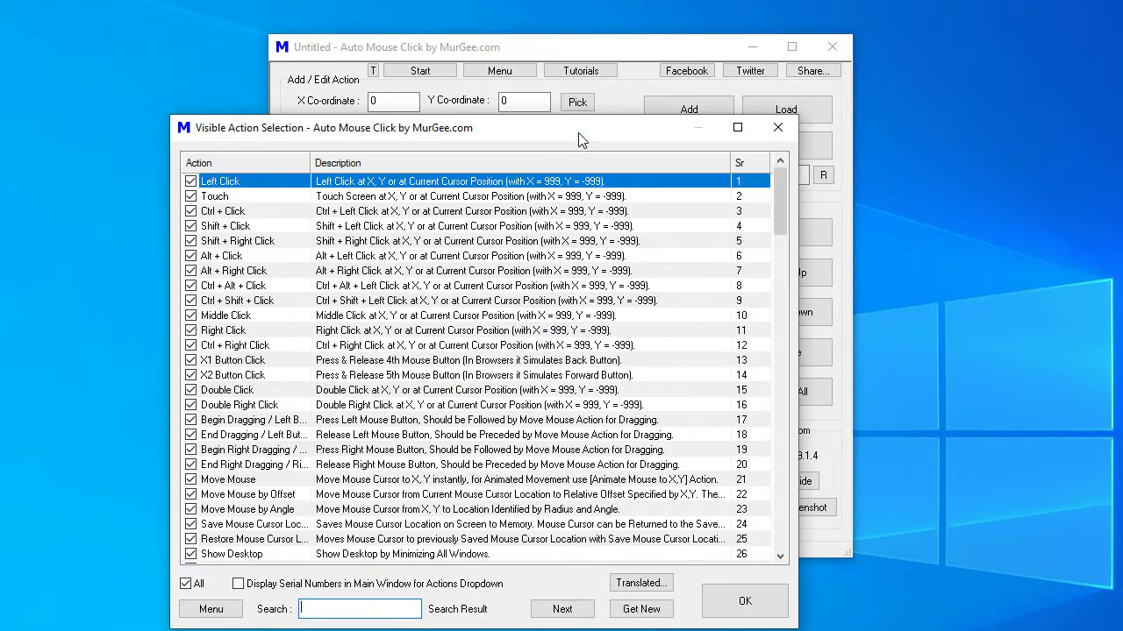
drag(562, 166, 483, 40)
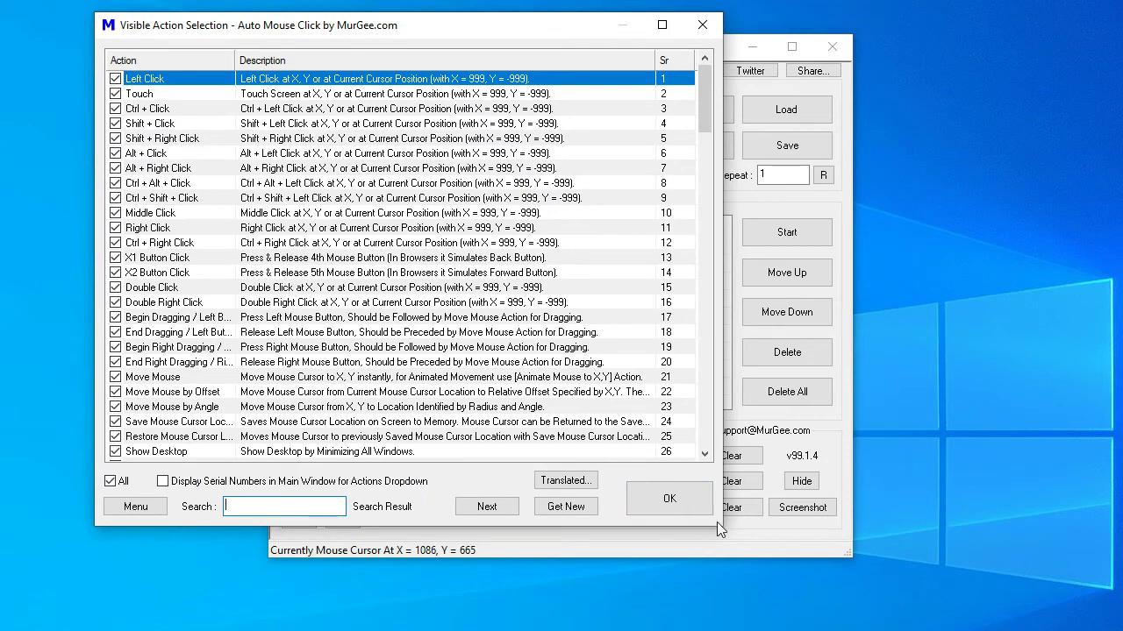
drag(722, 528, 996, 630)
drag(655, 60, 883, 60)
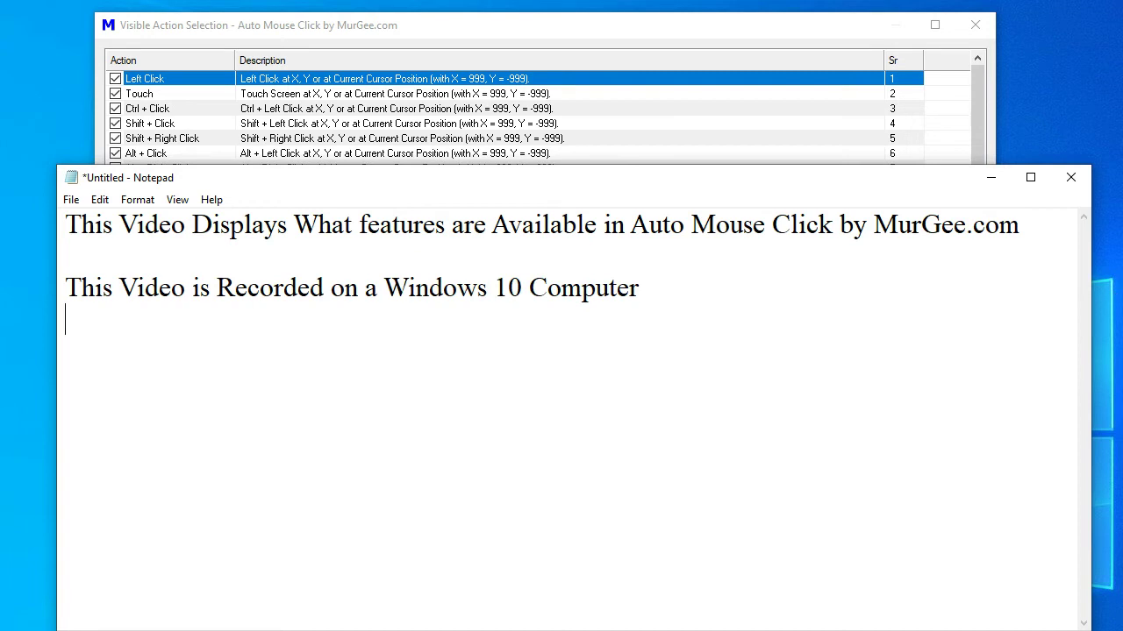
Step: Minimize the Notepad note and examine the available actions and their descriptions through to the end of the list
click(990, 178)
drag(981, 149, 979, 172)
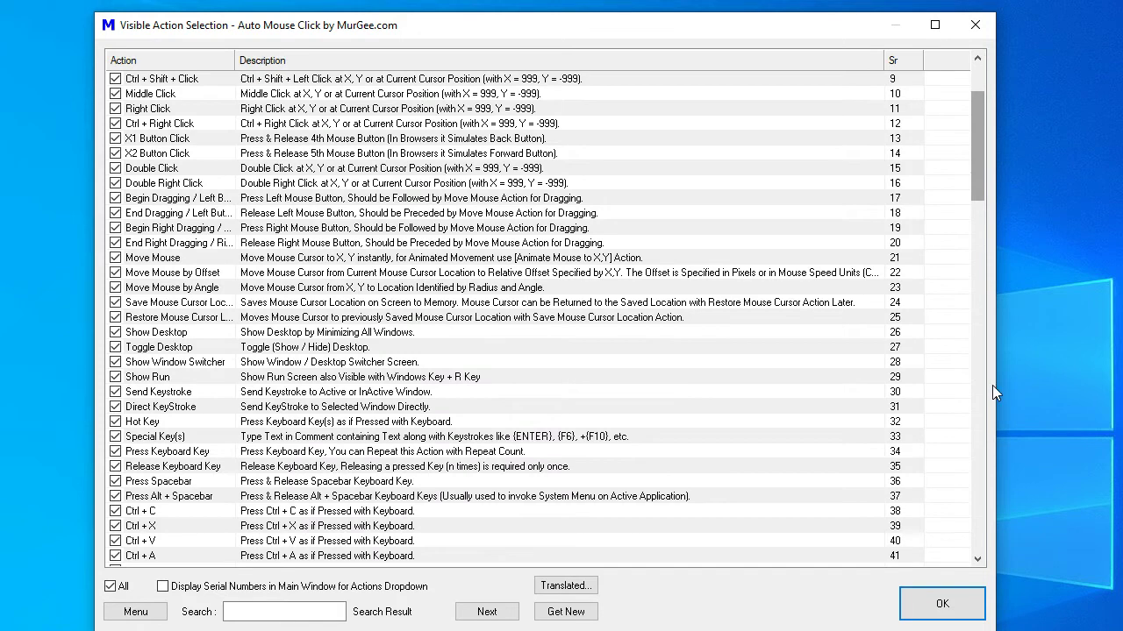
click(977, 560)
click(977, 559)
click(977, 560)
click(977, 560)
click(977, 560)
click(977, 560)
click(977, 560)
click(977, 559)
click(977, 560)
click(977, 560)
click(977, 559)
click(977, 559)
click(977, 560)
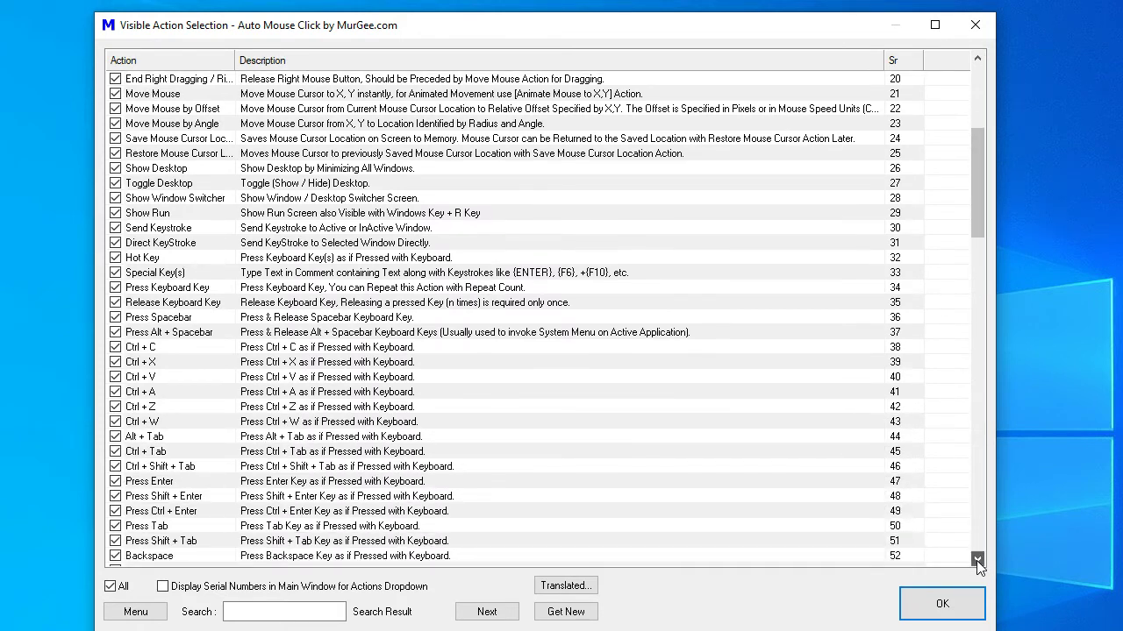
drag(973, 226, 995, 415)
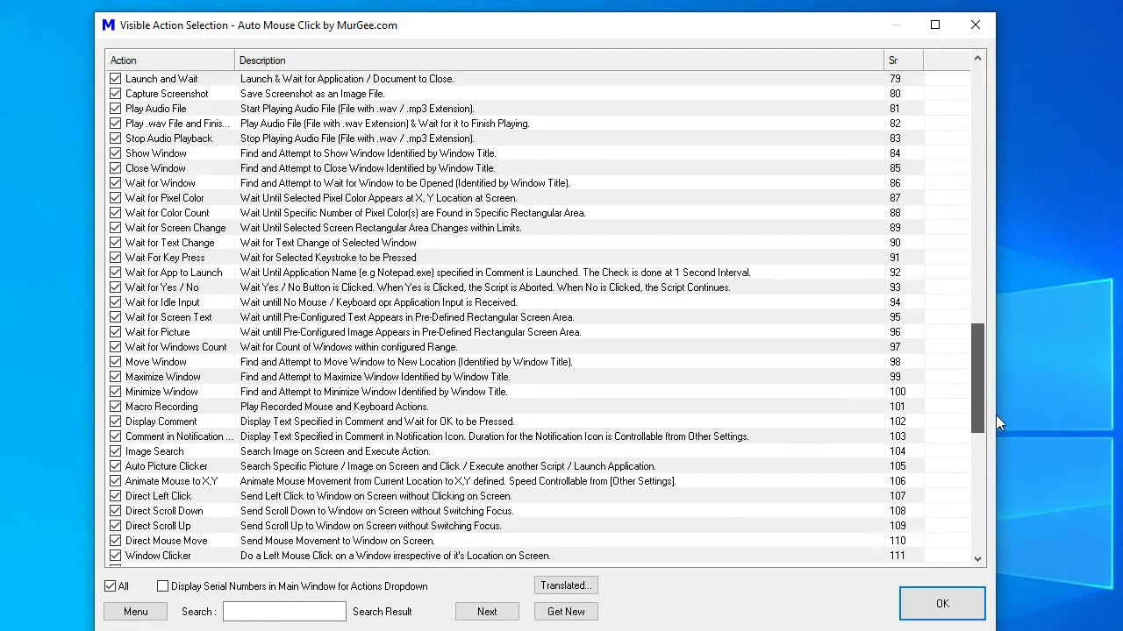
click(674, 407)
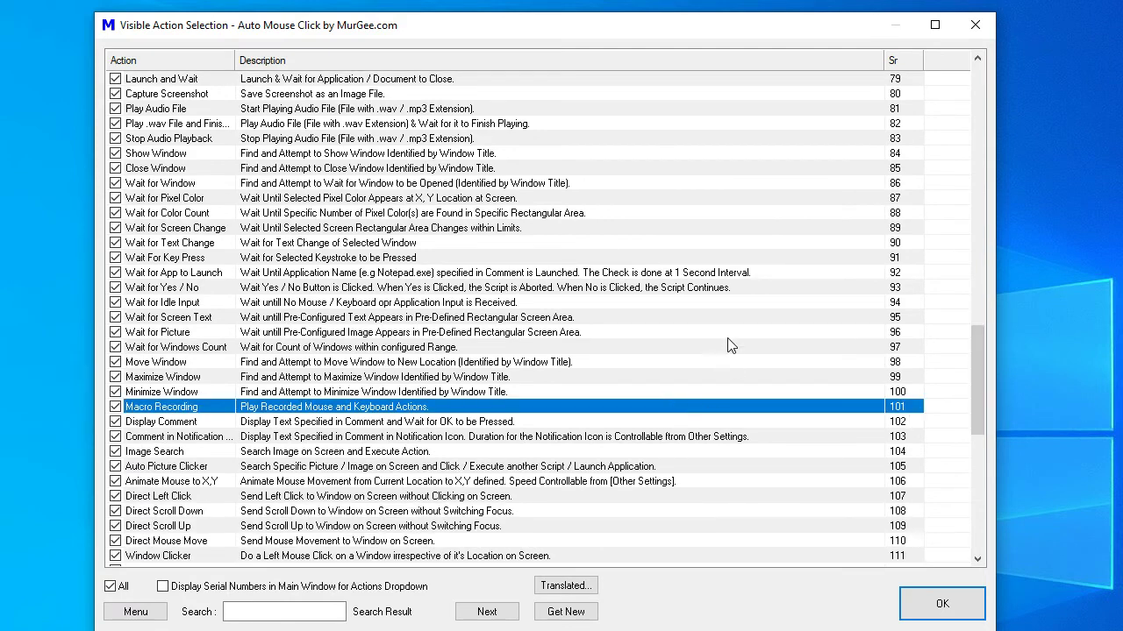
scroll(730, 342, down, 4)
scroll(730, 342, down, 5)
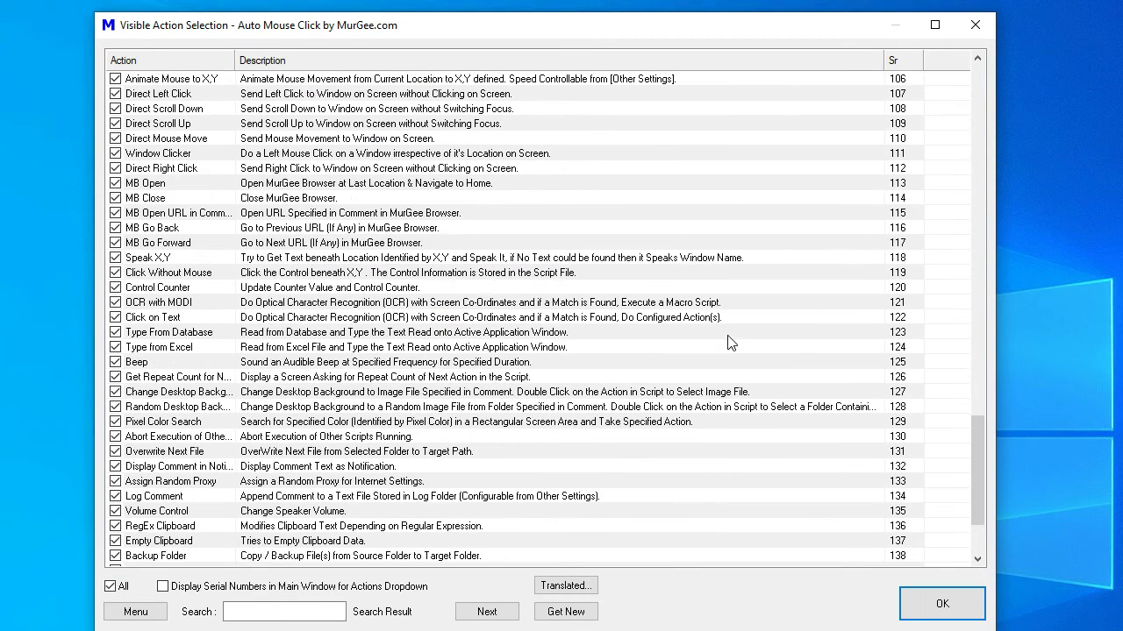
scroll(731, 342, down, 3)
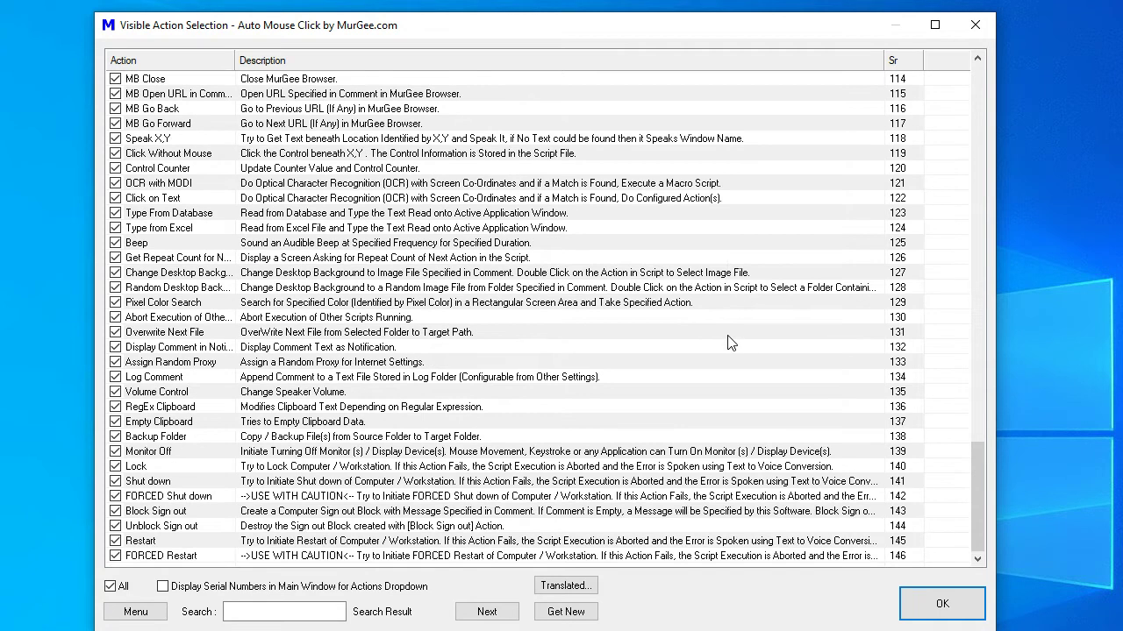
click(899, 561)
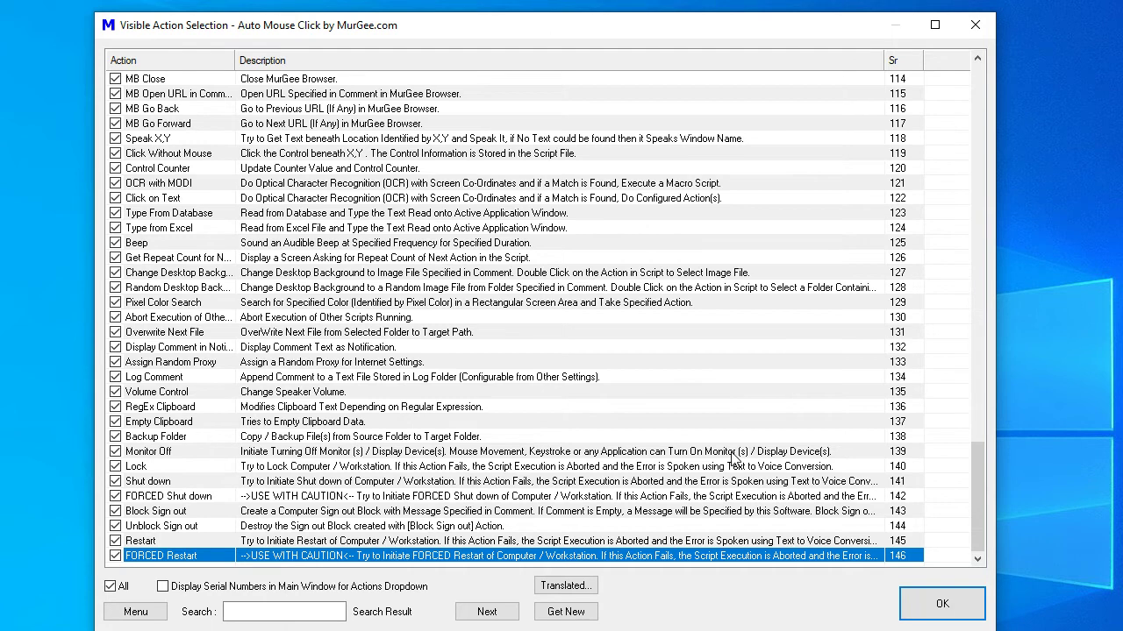
Step: Set the even row color of the action list to red
click(136, 612)
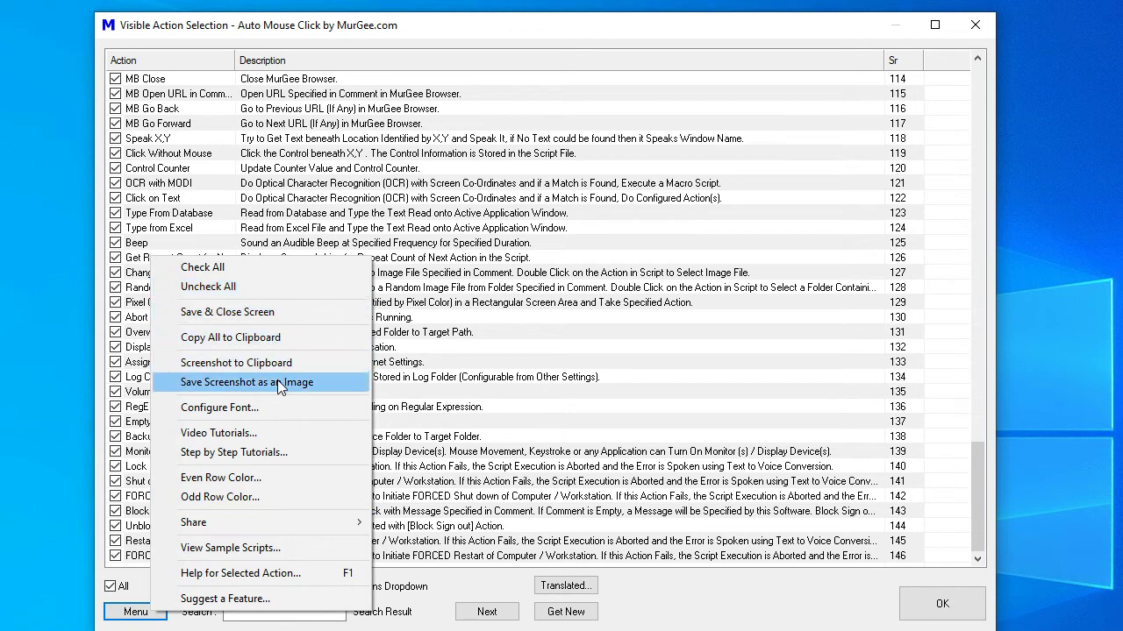
click(304, 478)
click(464, 252)
click(480, 450)
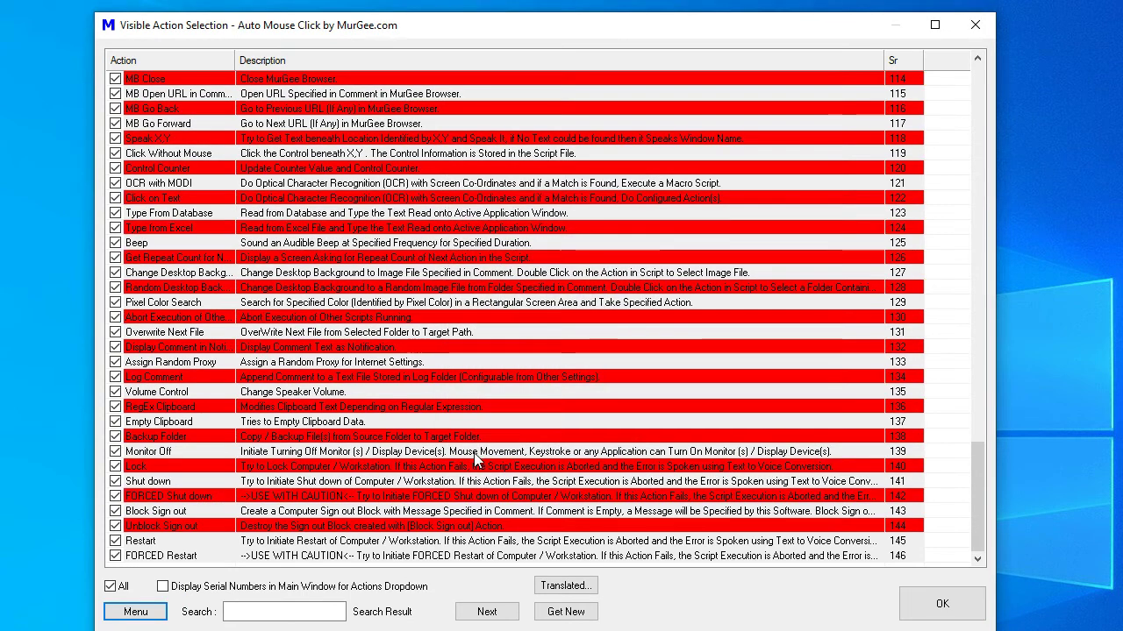
Step: Set the odd row color of the action list to bright green
click(144, 616)
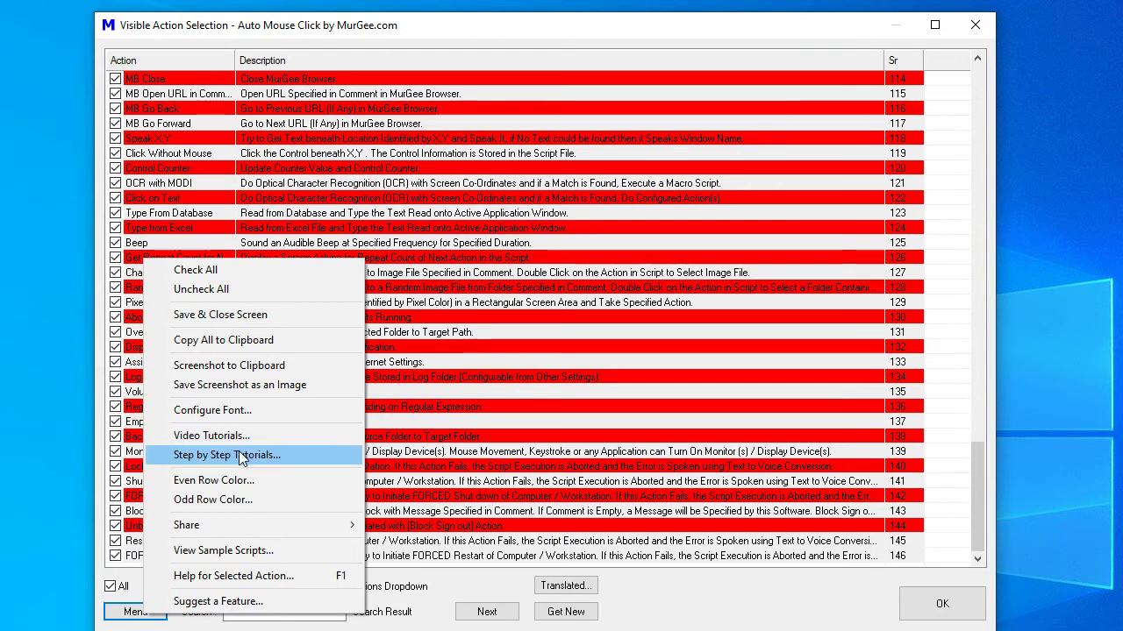
click(242, 496)
click(509, 271)
click(480, 452)
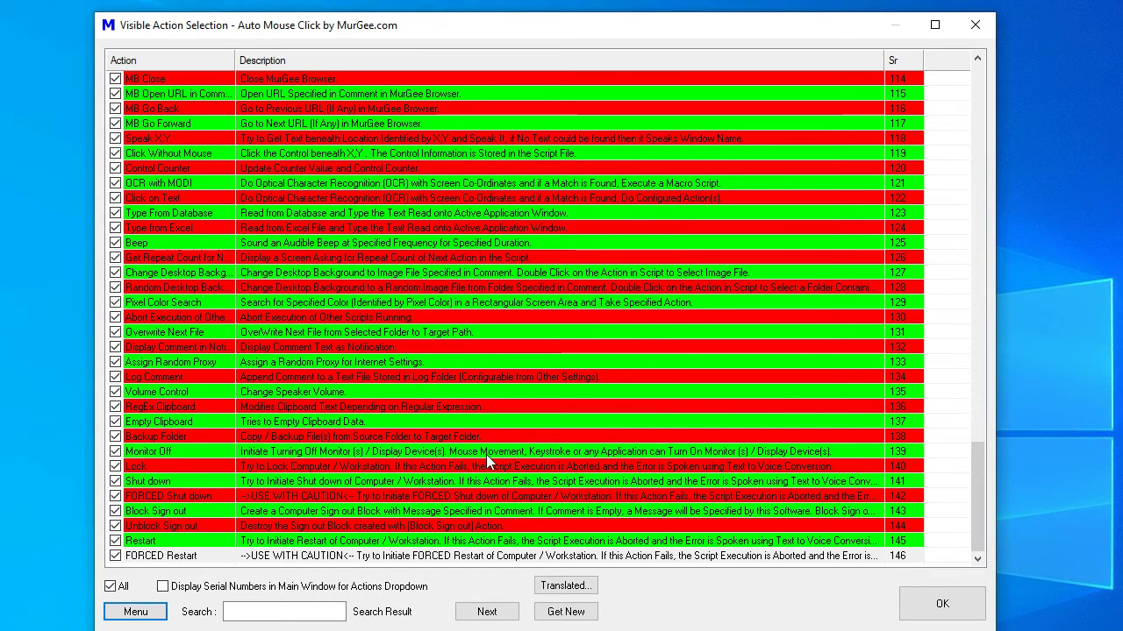
Step: Set the even row color of the action list to cyan
click(140, 613)
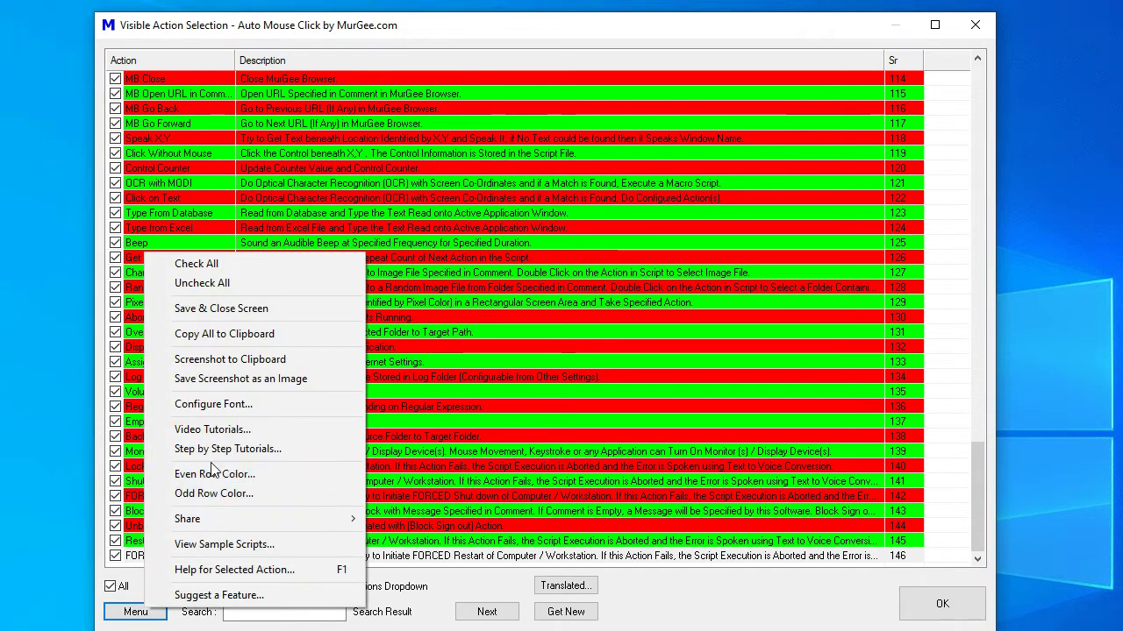
click(246, 474)
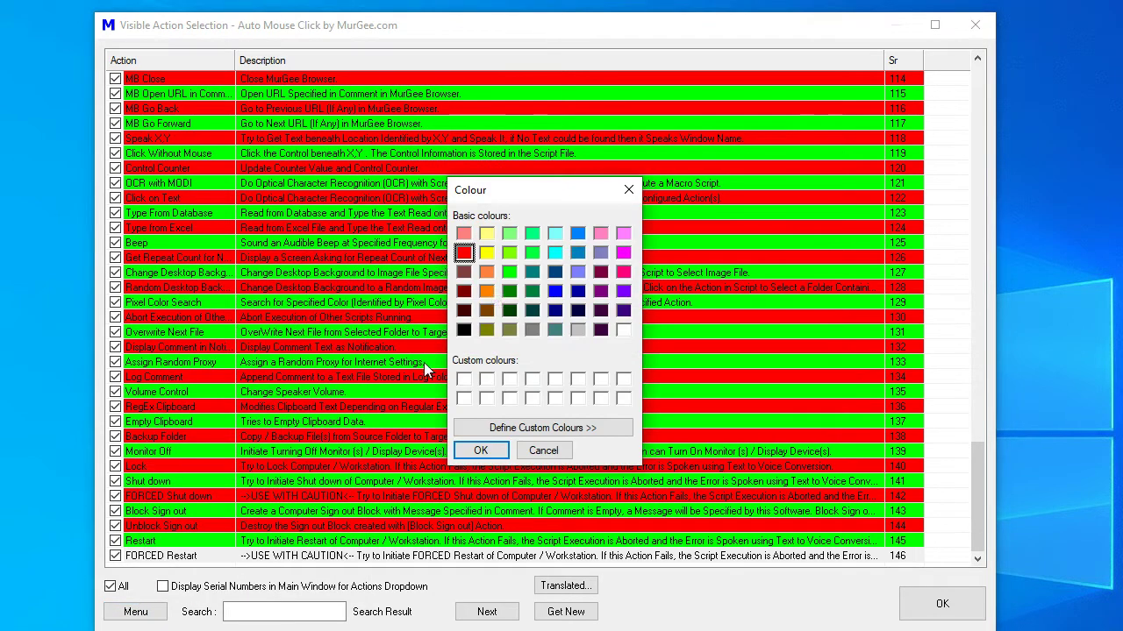
click(558, 253)
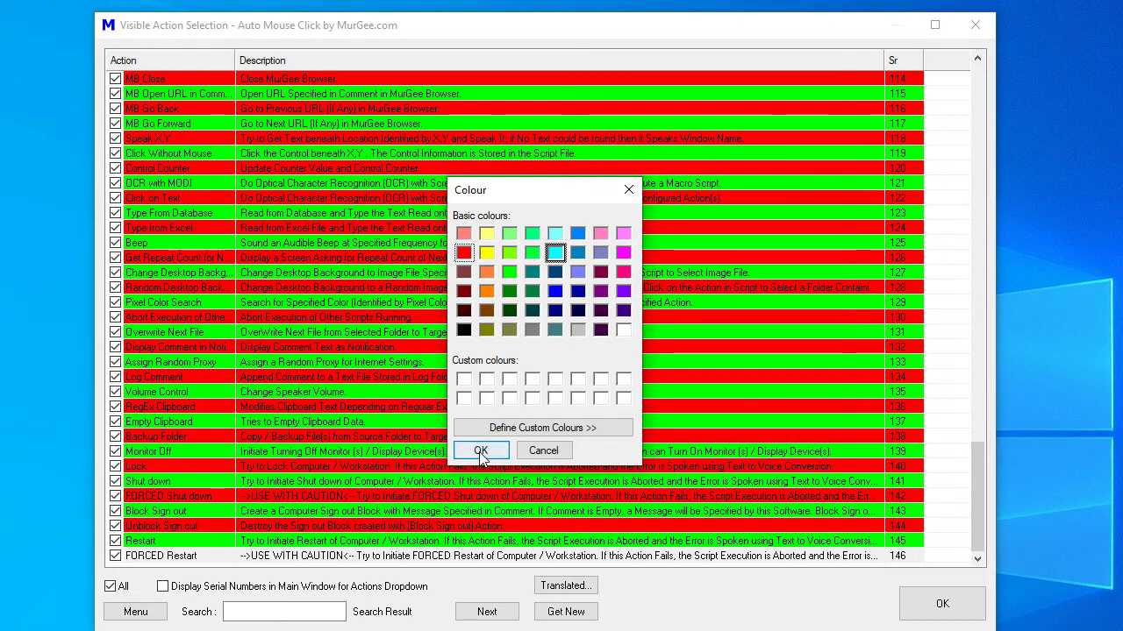
click(481, 450)
click(584, 394)
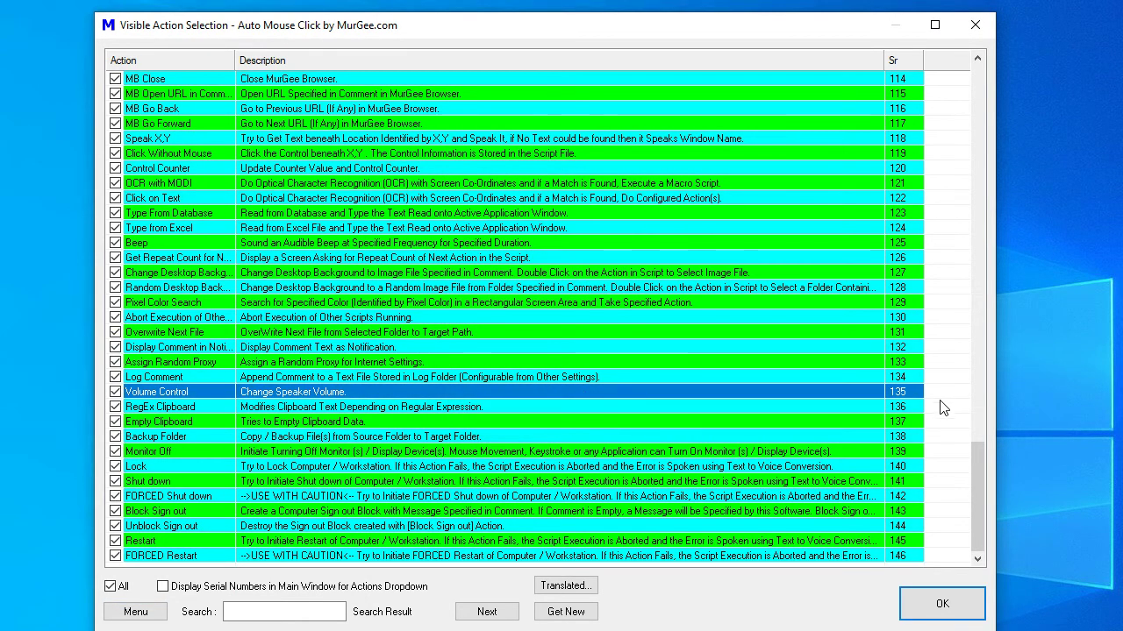
Step: Limit the visible actions to Left Click and Touch only, and confirm the selection
scroll(896, 428, up, 10)
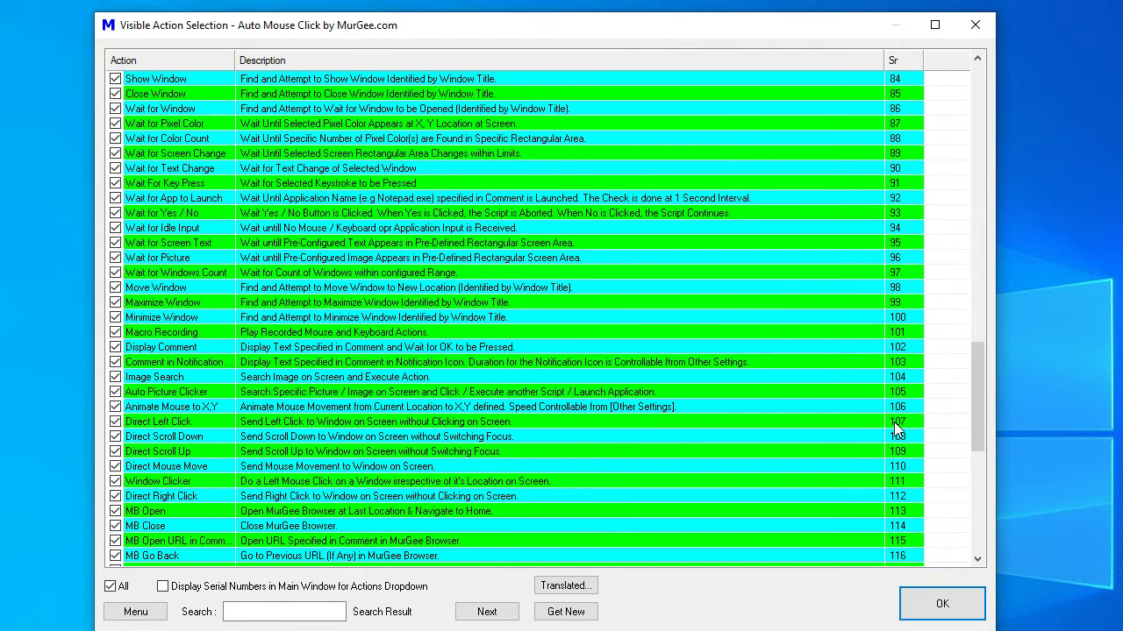
scroll(894, 421, up, 9)
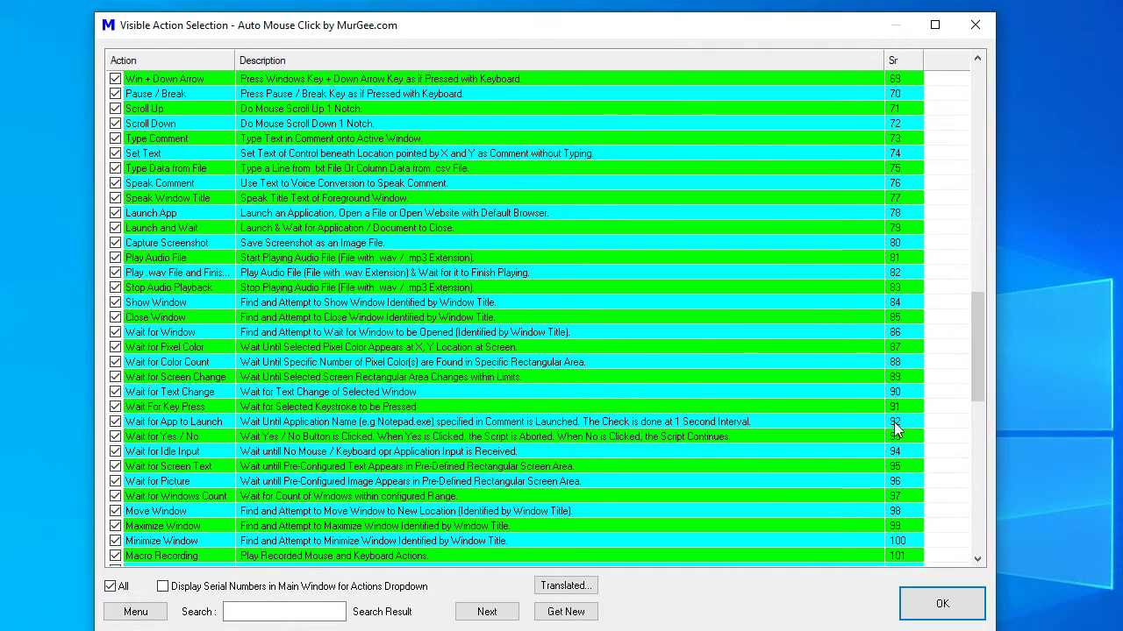
scroll(894, 421, up, 6)
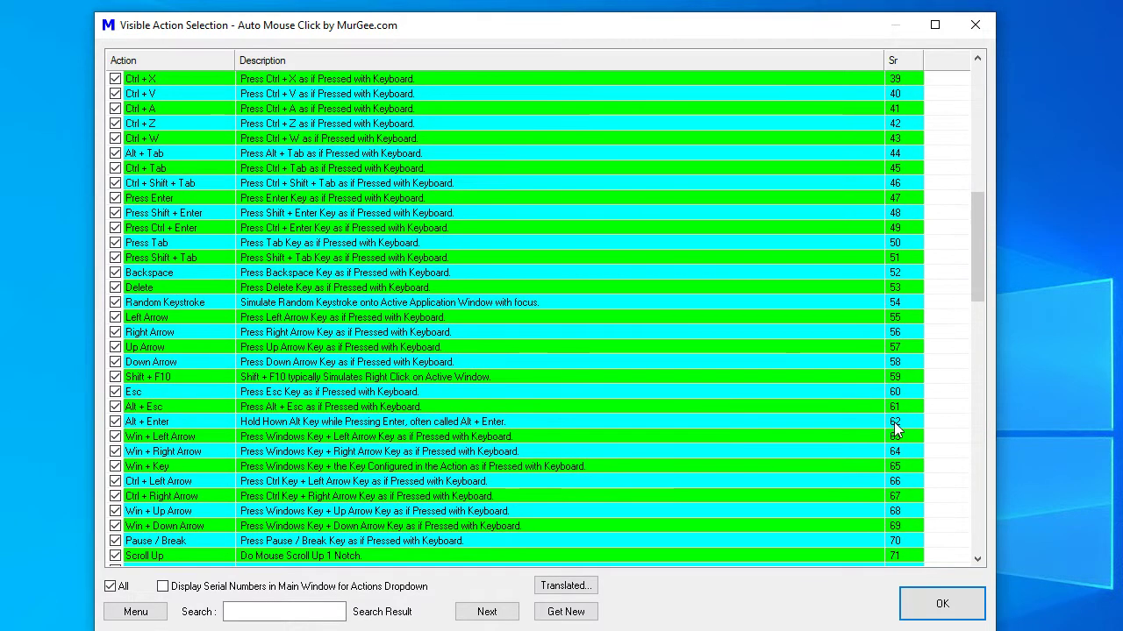
scroll(894, 422, up, 12)
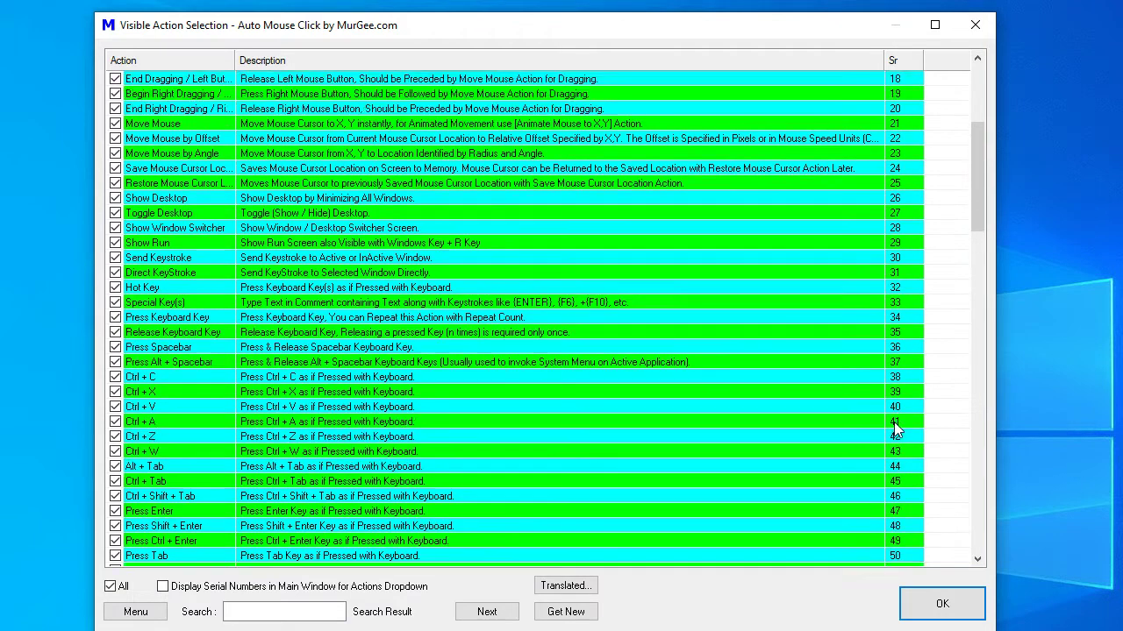
scroll(895, 429, up, 1)
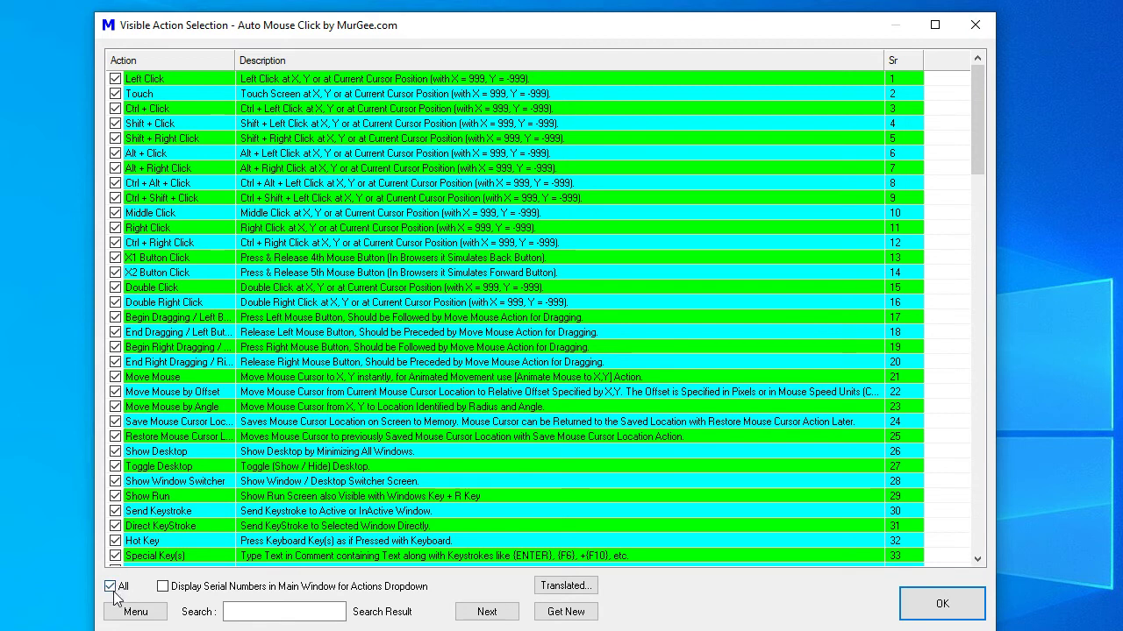
click(116, 79)
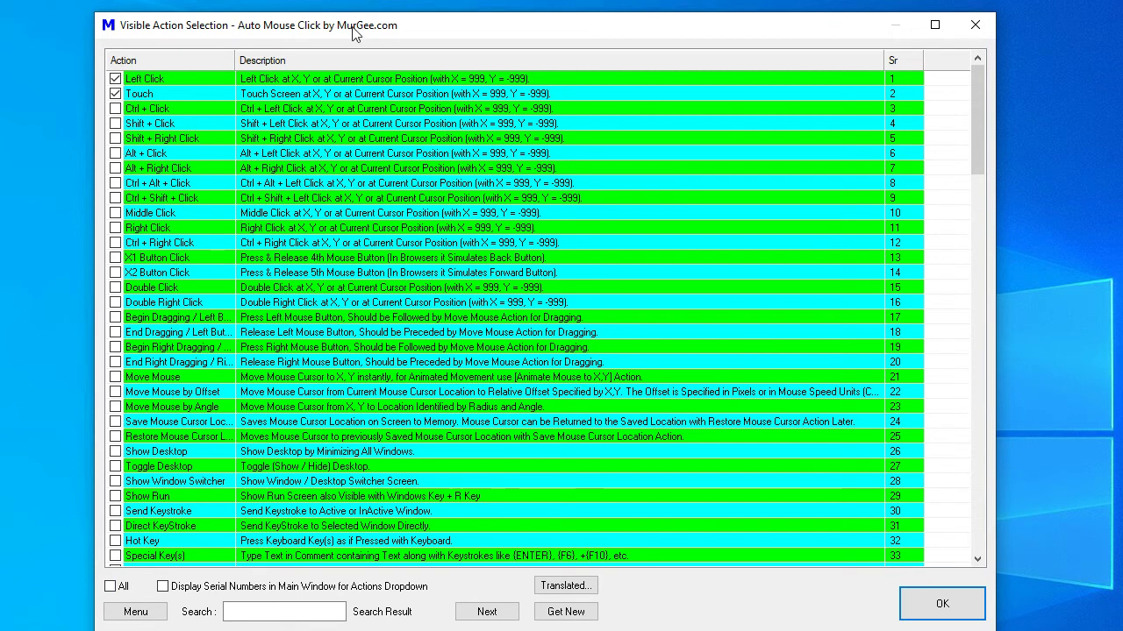
click(364, 81)
click(343, 96)
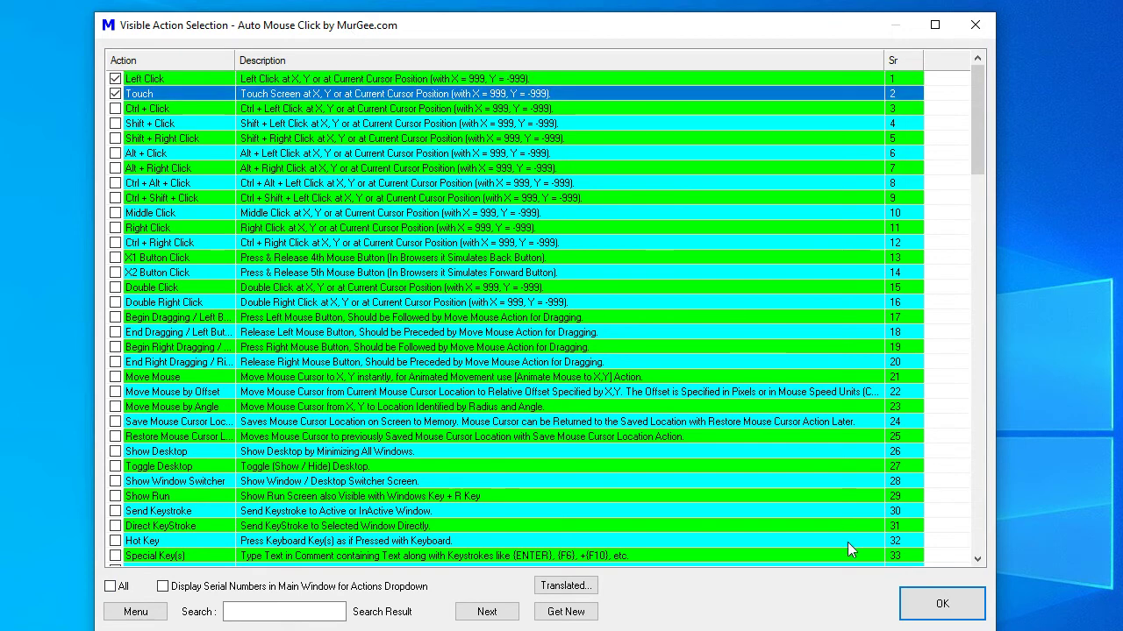
click(919, 603)
Step: Review the action types offered in the main window and the extra commands attached to its title bar
click(471, 130)
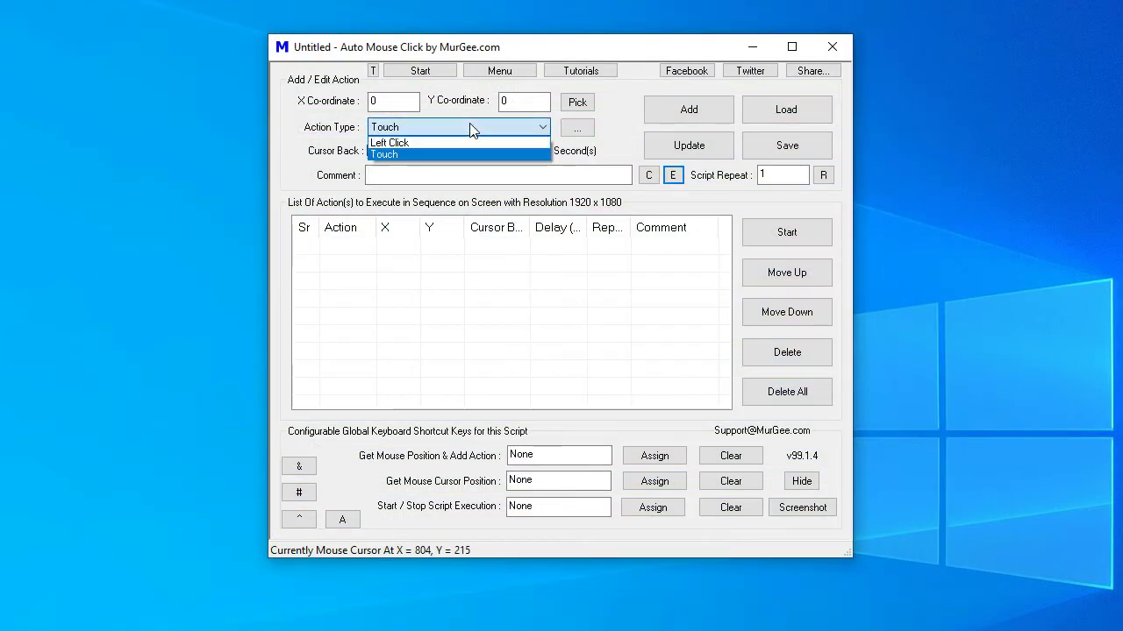
click(471, 130)
click(471, 130)
click(471, 130)
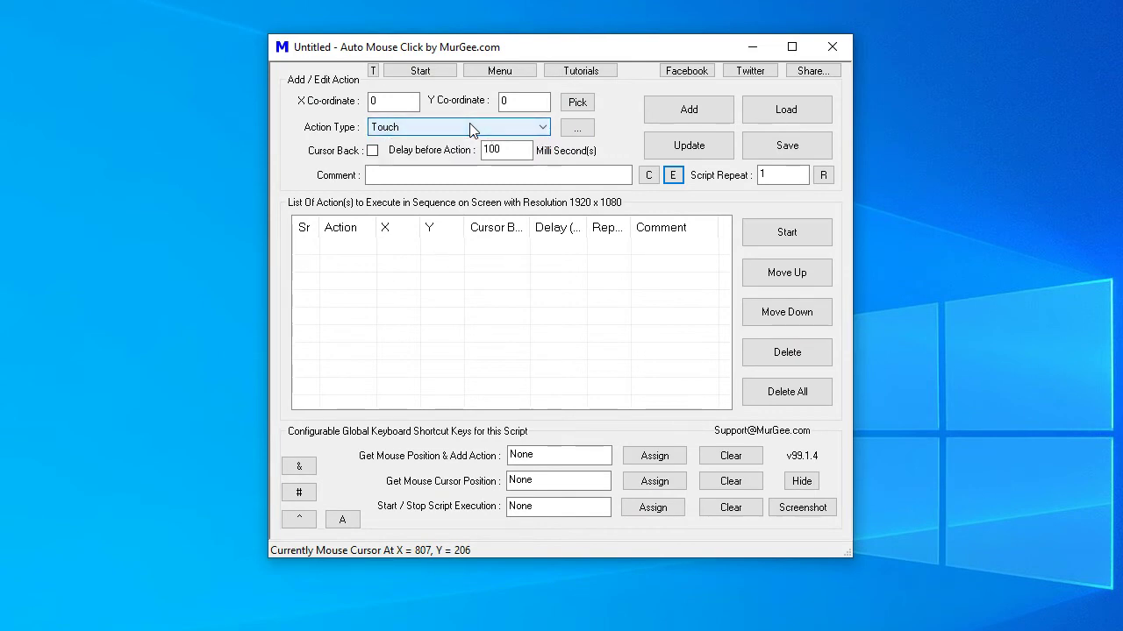
click(281, 49)
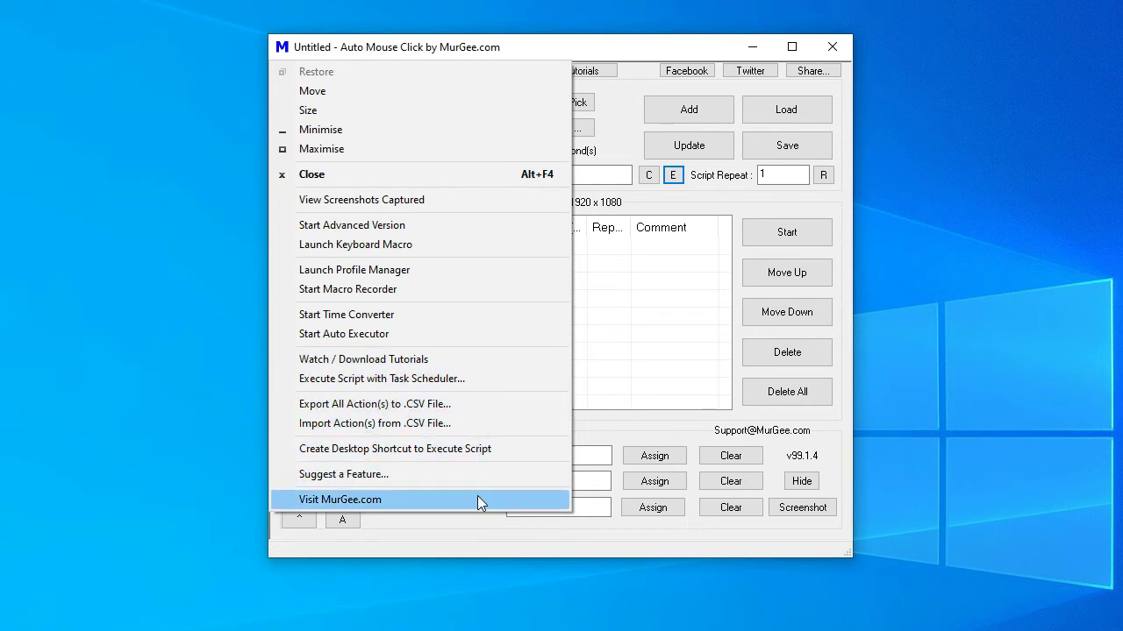
click(427, 50)
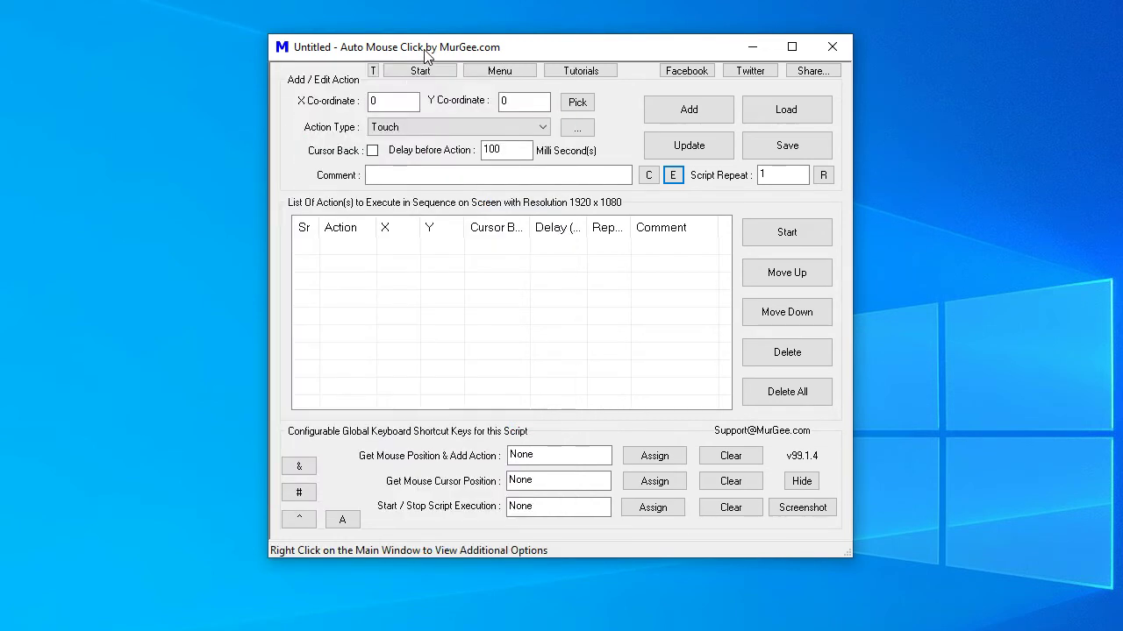
Step: Open the Windows Text to Speech settings from Auto Mouse Click and preview the current voice
click(300, 466)
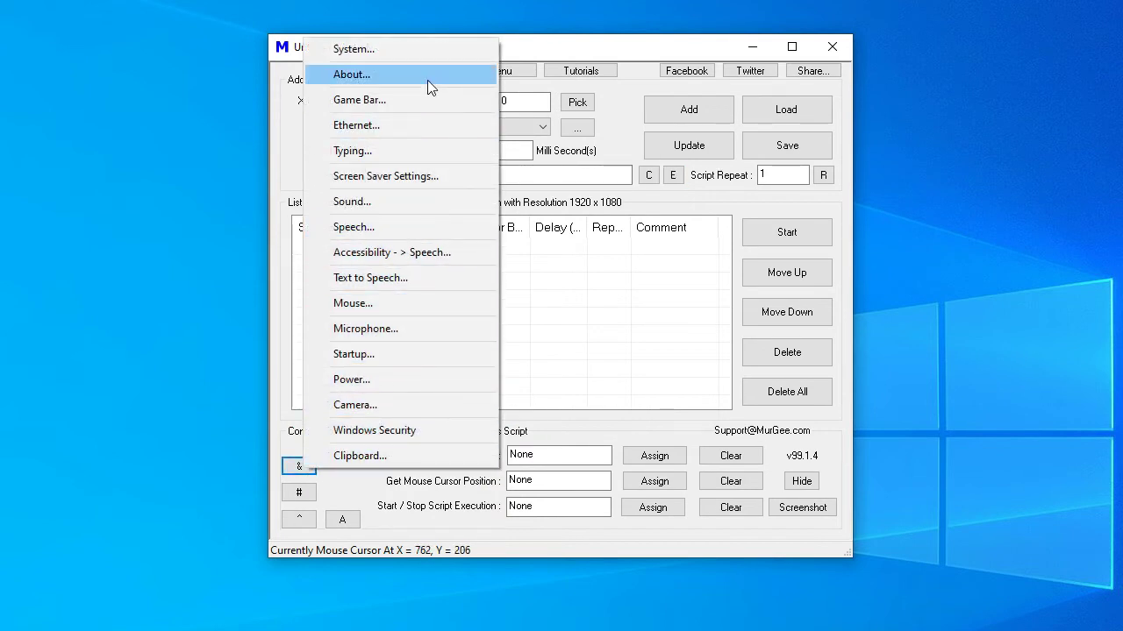
click(430, 279)
drag(65, 2, 480, 91)
click(534, 309)
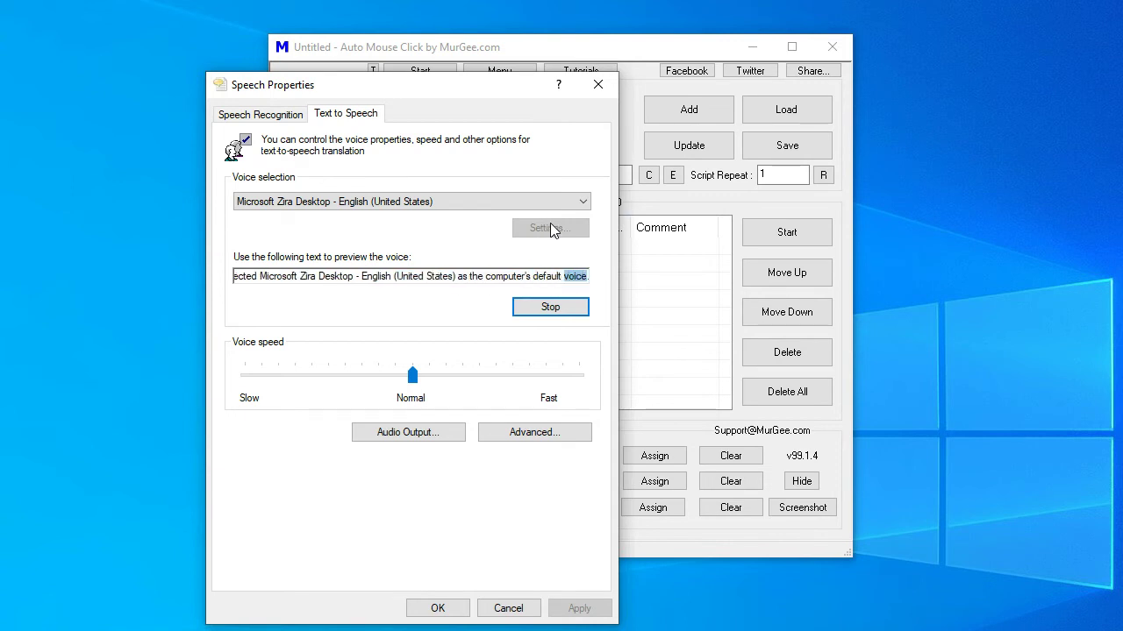
Step: Select Microsoft David Desktop - English (United States) as the text-to-speech voice and preview it
click(547, 204)
click(514, 219)
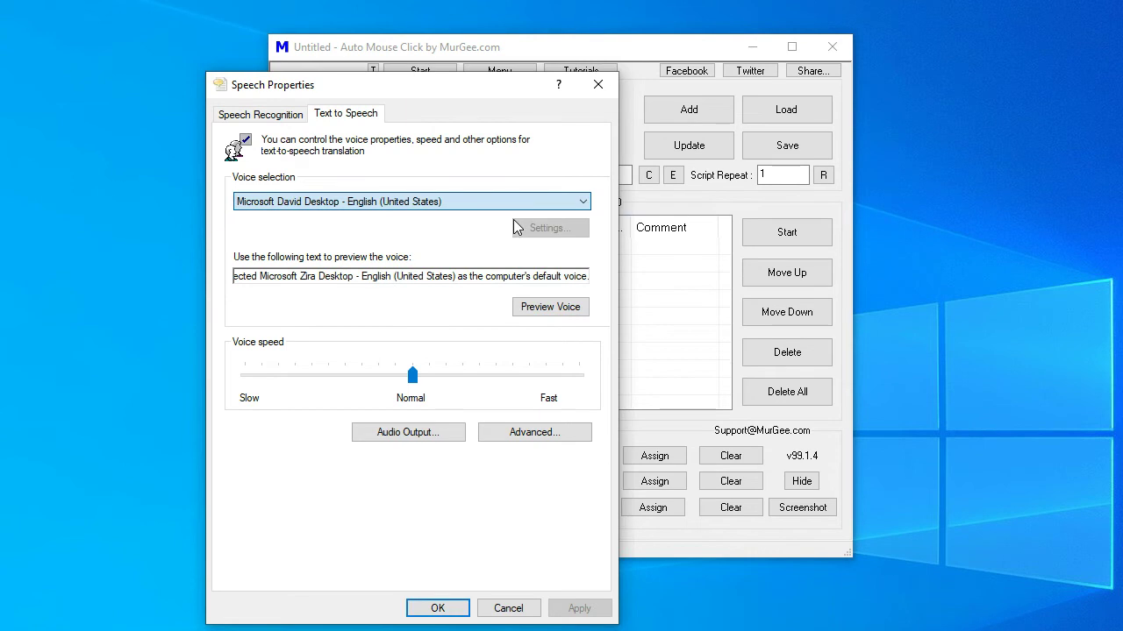
click(550, 307)
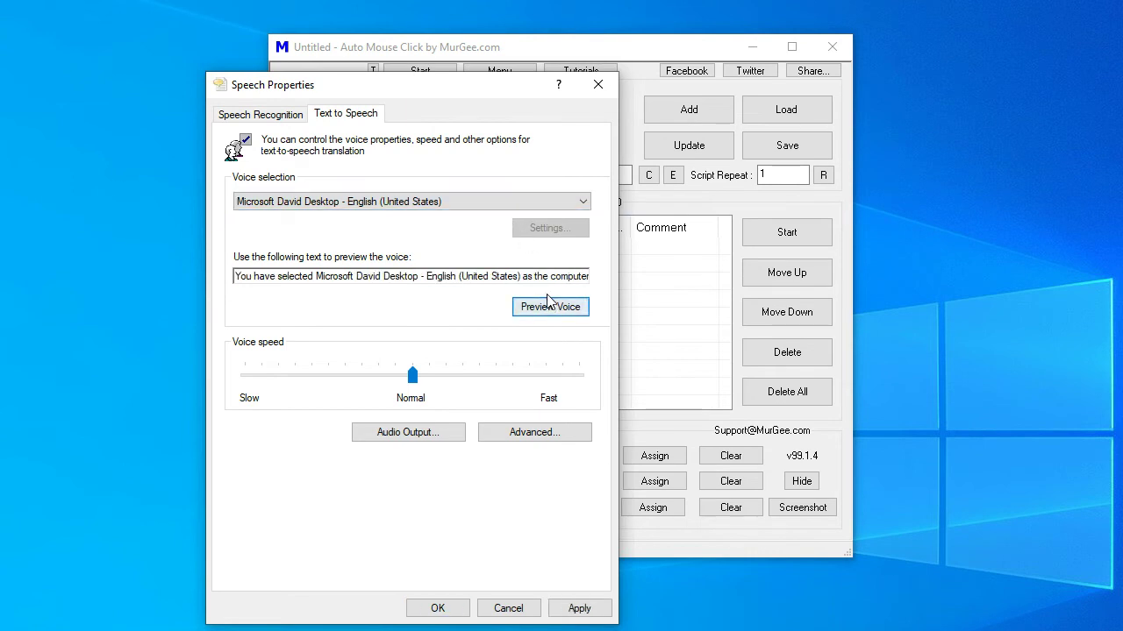
click(545, 308)
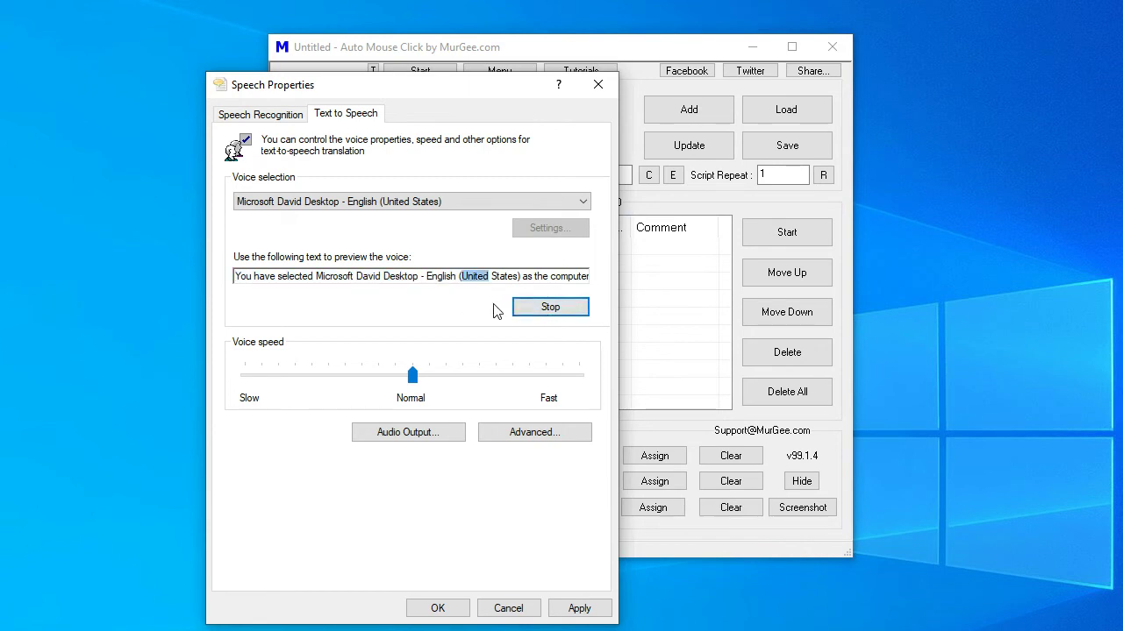
Step: Confirm the text-to-speech voice settings and review the other Windows settings shortcuts offered by Auto Mouse Click
click(456, 612)
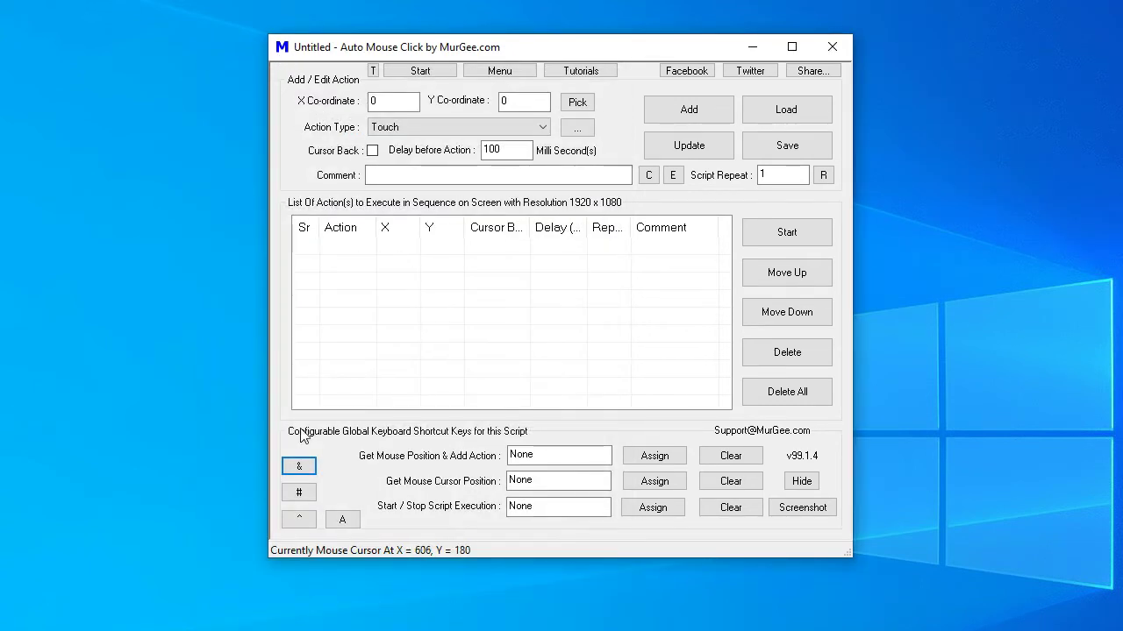
click(299, 465)
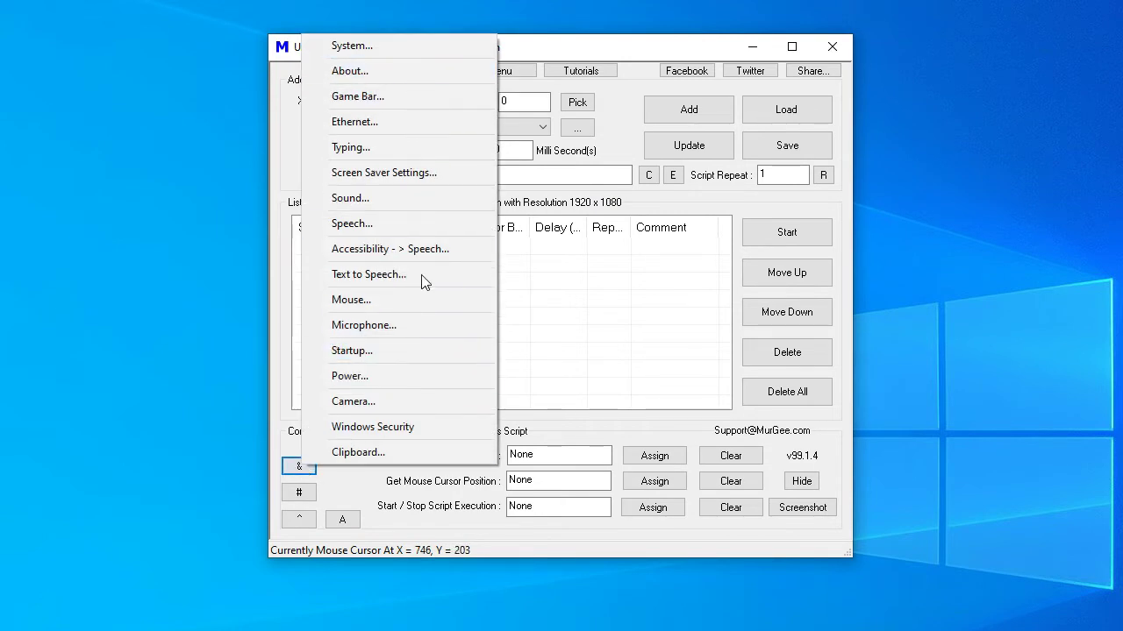
click(514, 368)
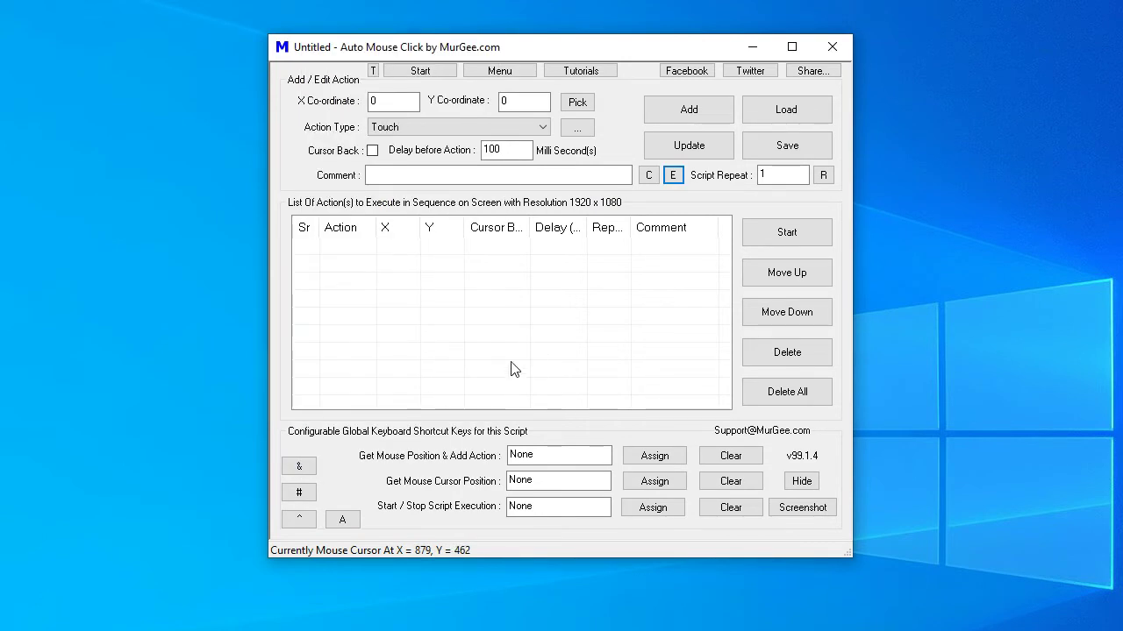
Step: Review the companion tools and extra utilities that can be launched from the main window
click(298, 492)
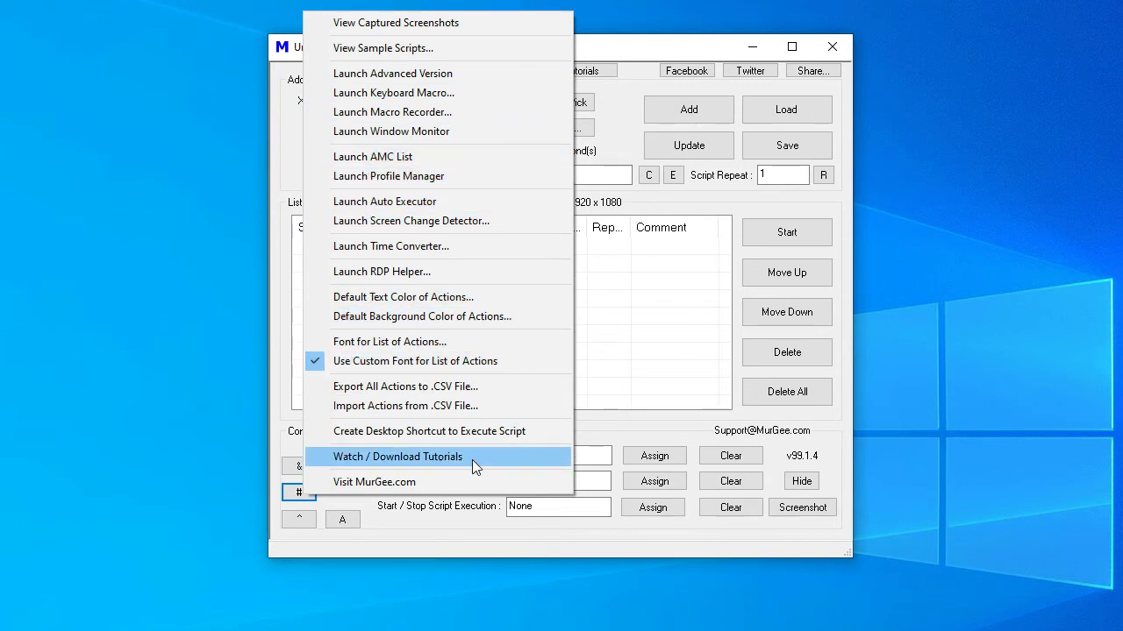
click(614, 349)
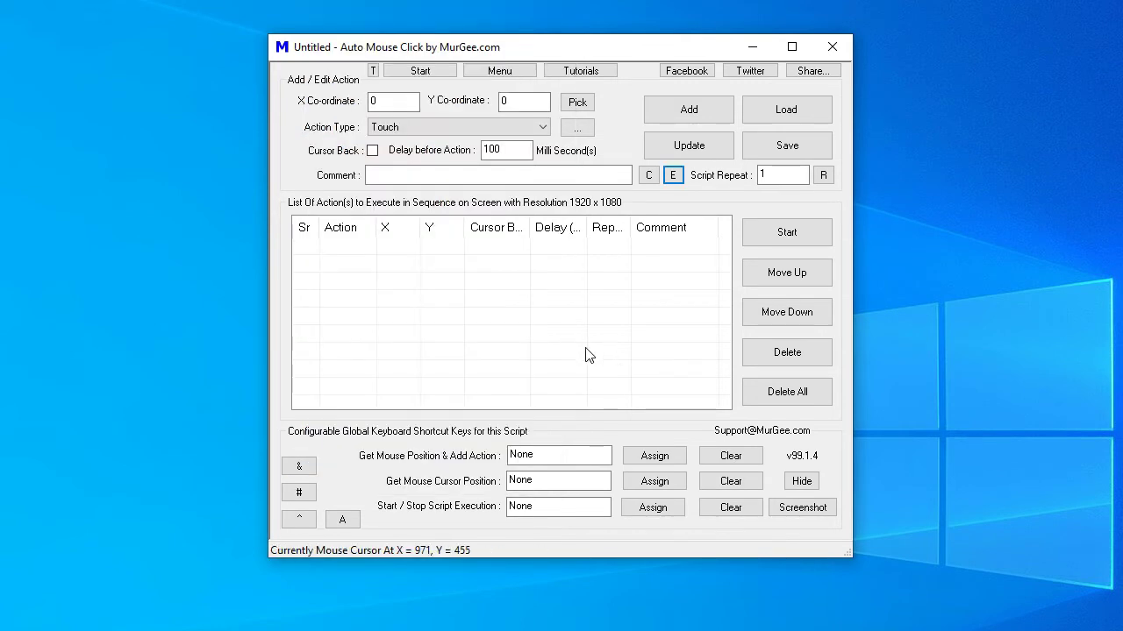
click(425, 71)
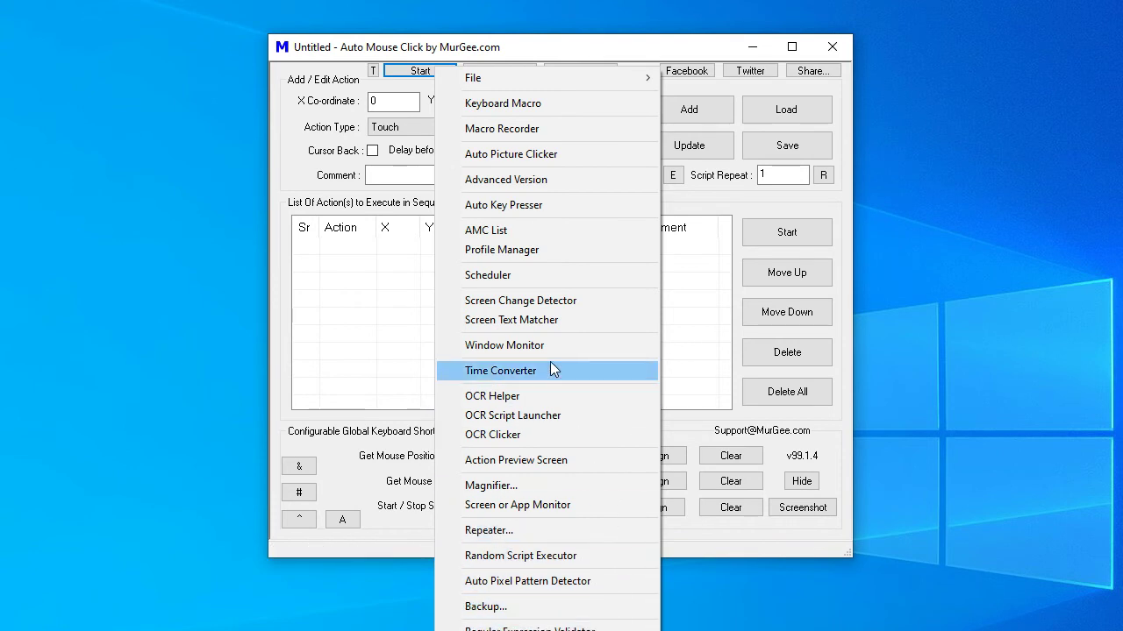
click(406, 253)
Step: Look through the Other Settings options, close them without changes, and review the tutorial and sharing commands
click(499, 72)
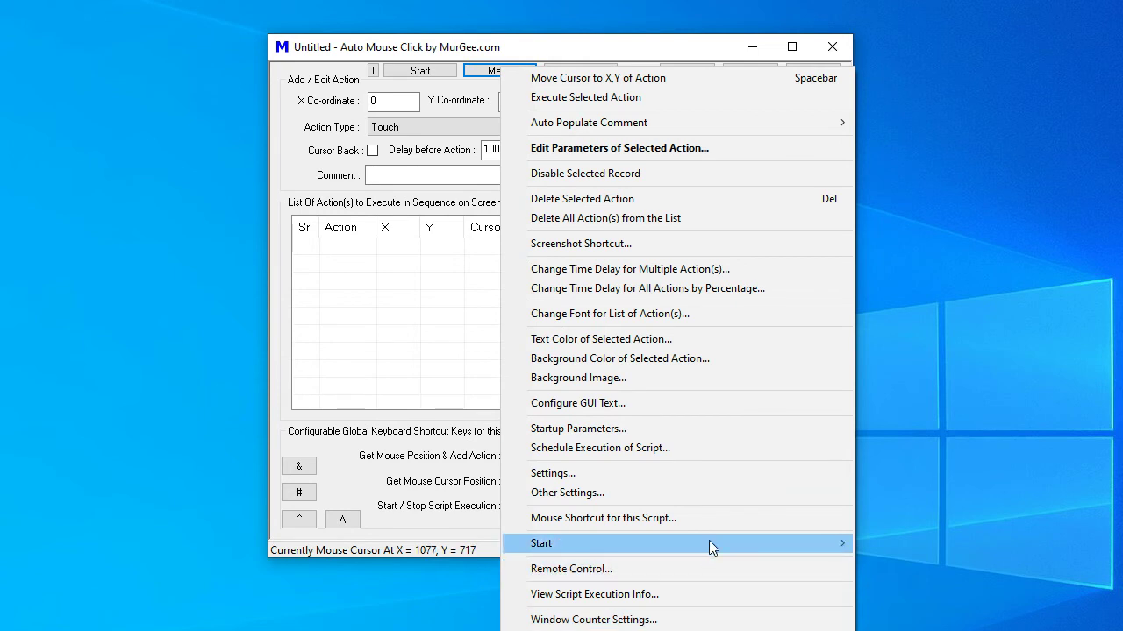
click(724, 496)
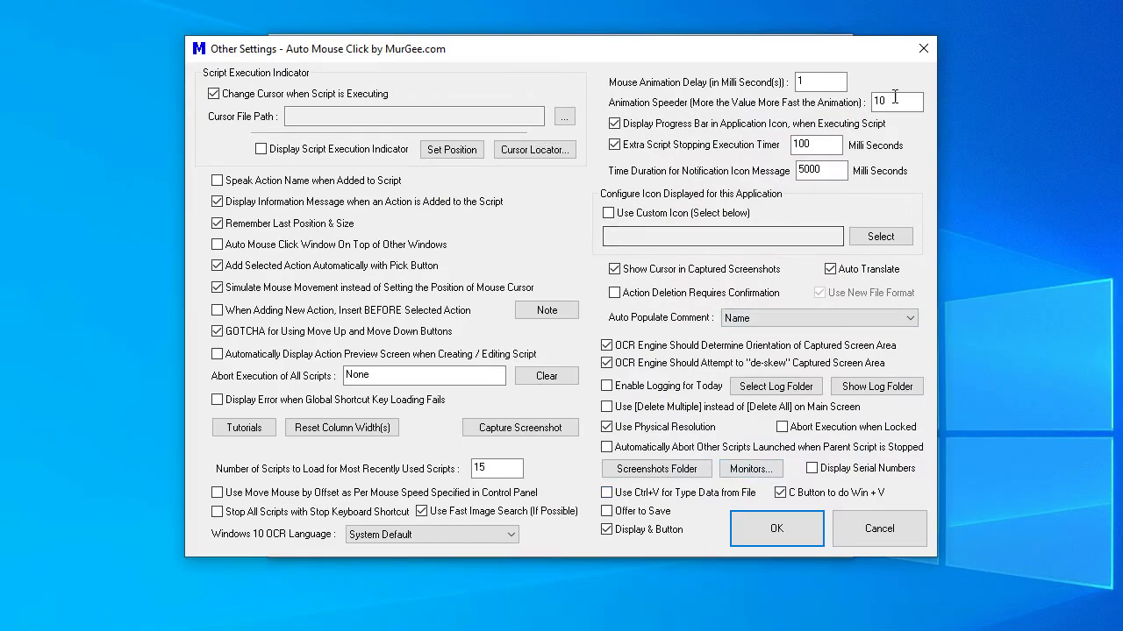
click(921, 52)
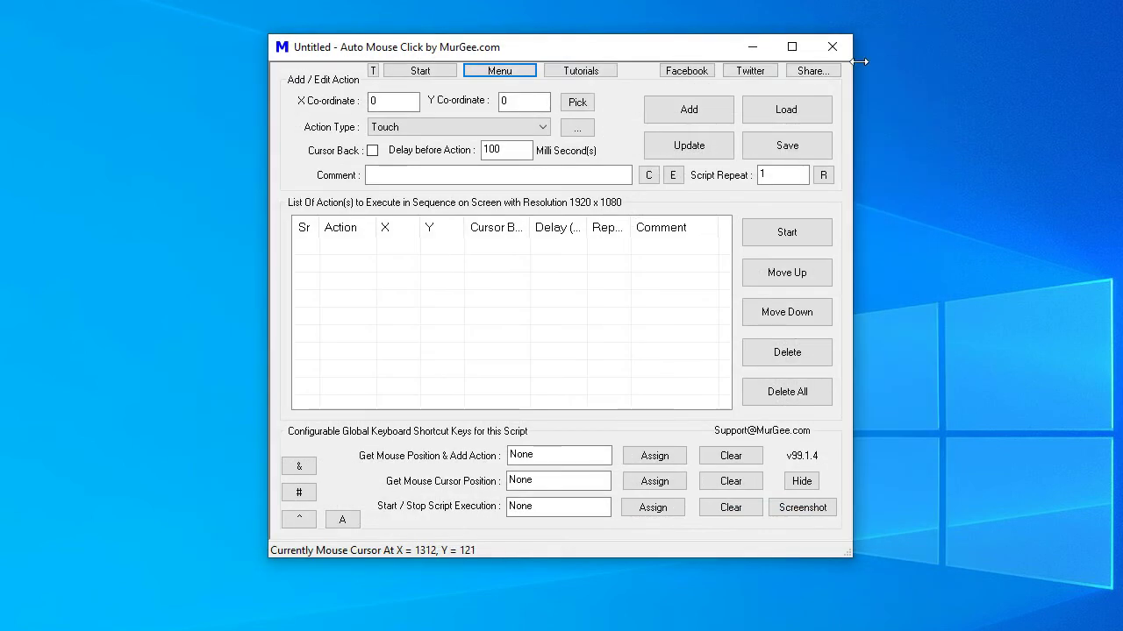
click(591, 73)
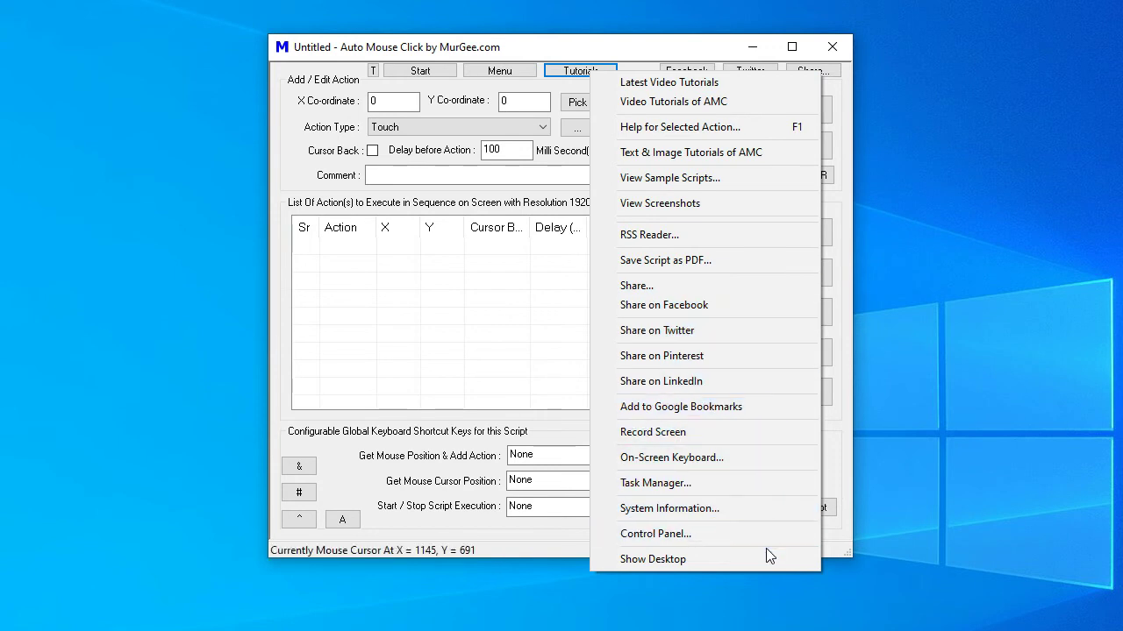
click(491, 321)
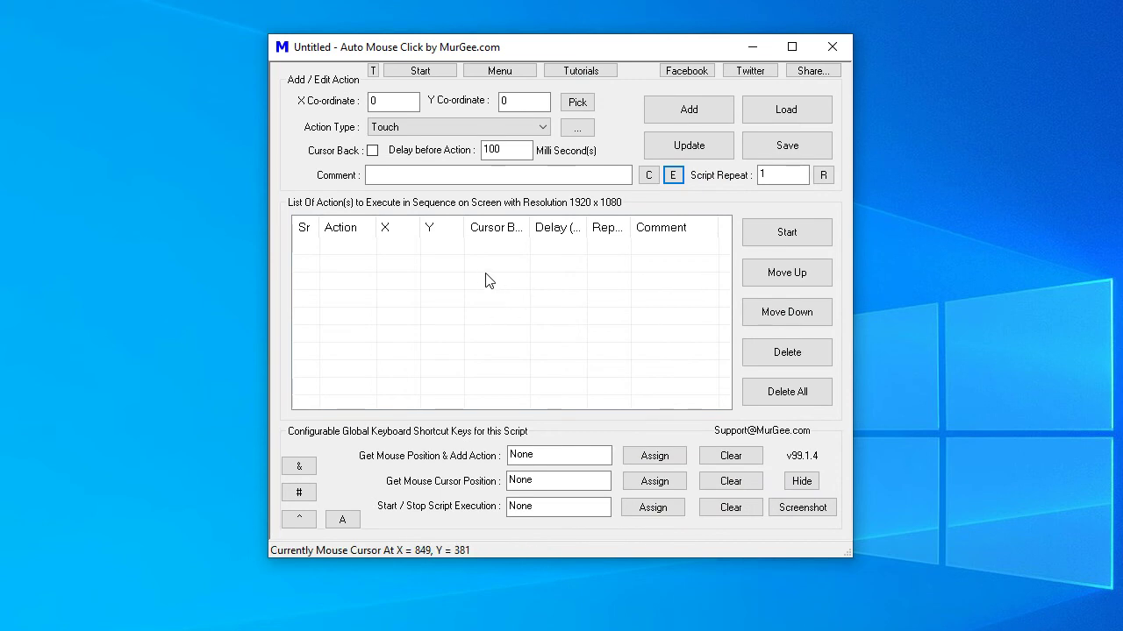
Step: Make all actions visible with serial numbers in the main window's actions dropdown, and restart Auto Mouse Click to apply the change
click(576, 128)
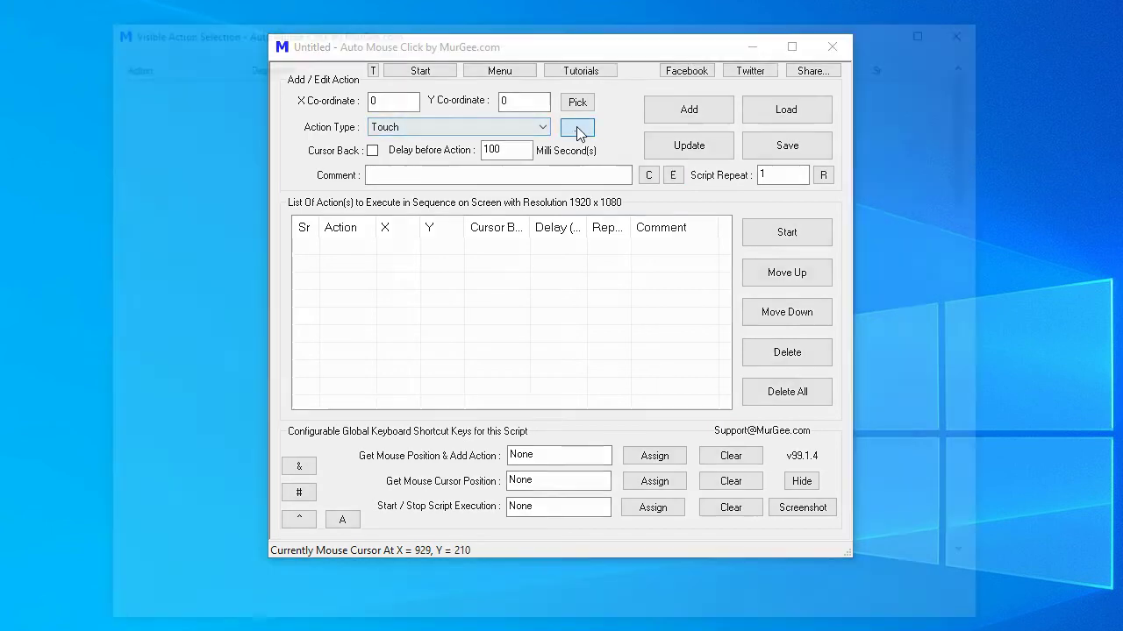
click(110, 585)
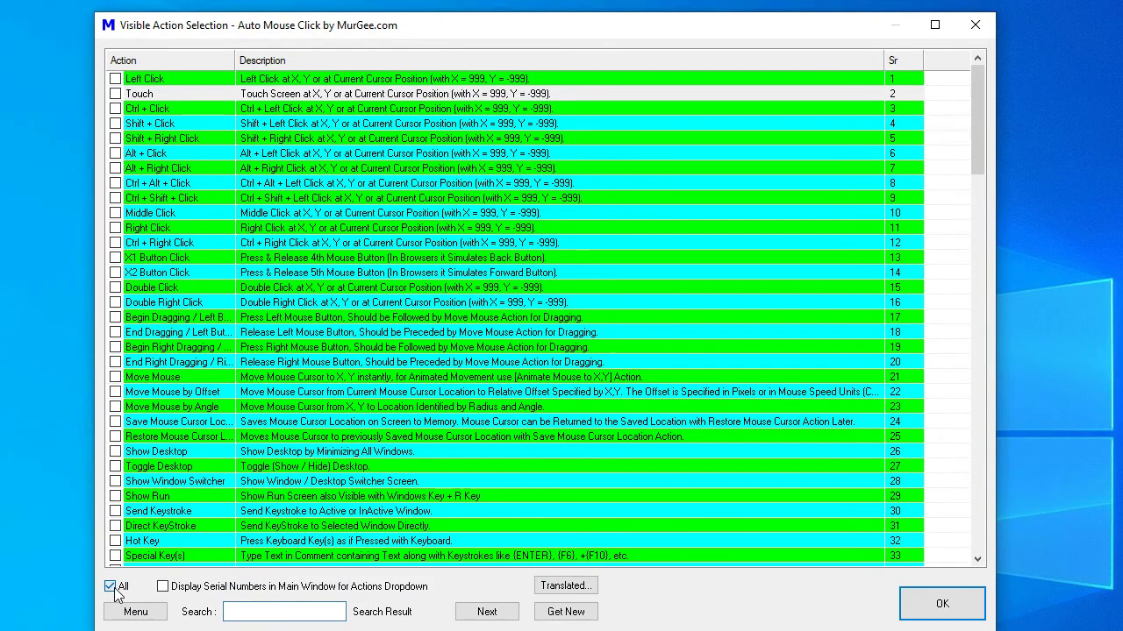
click(382, 587)
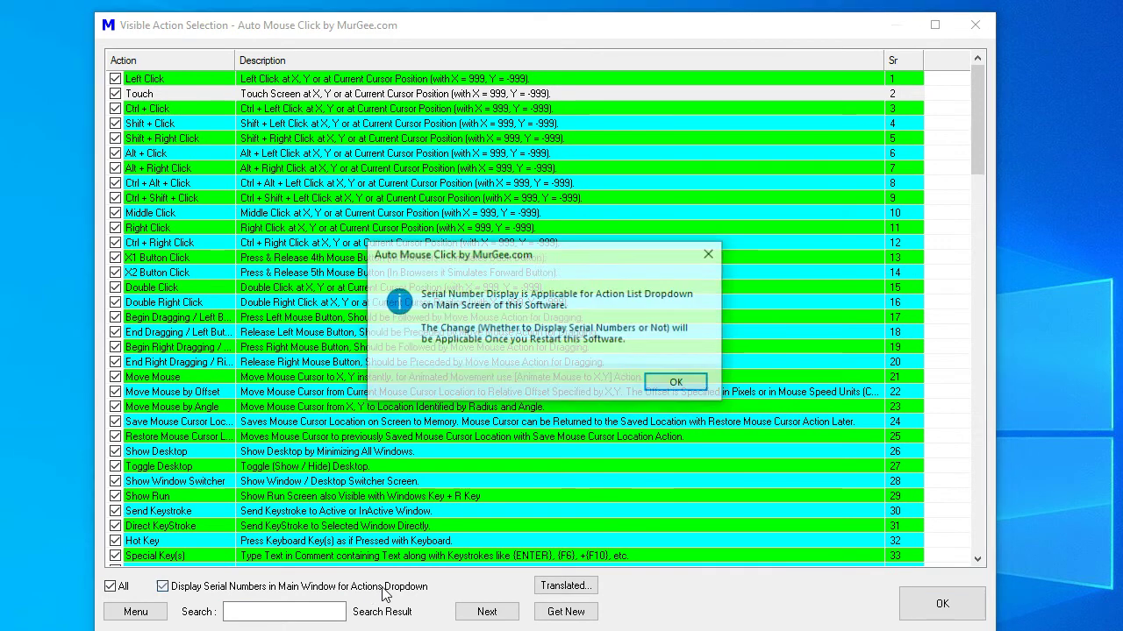
click(677, 384)
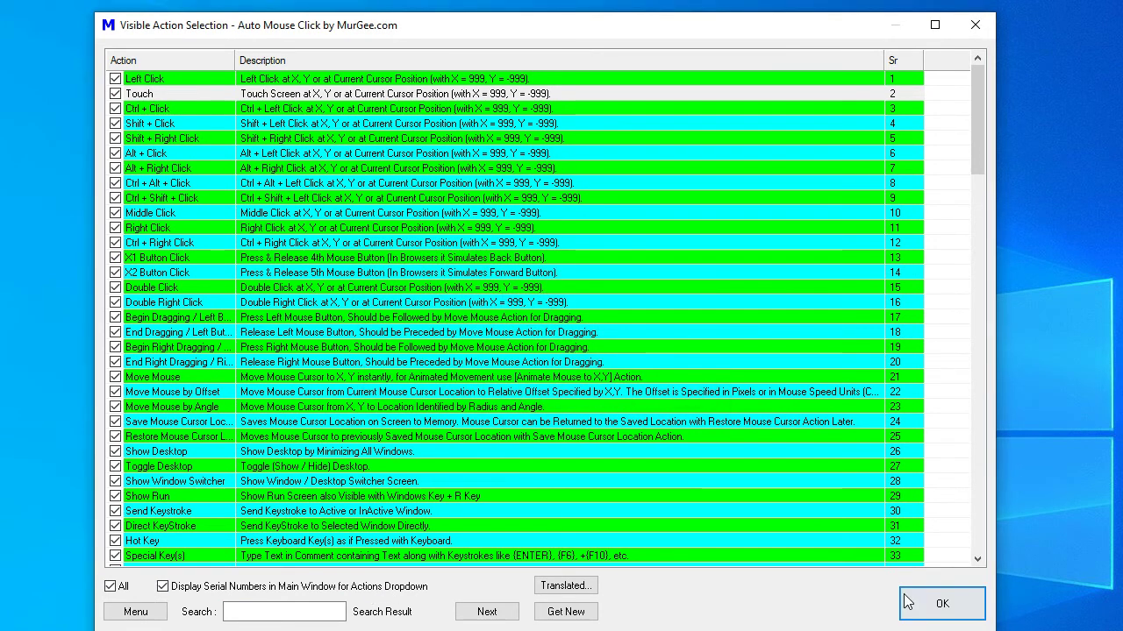
click(934, 601)
click(836, 46)
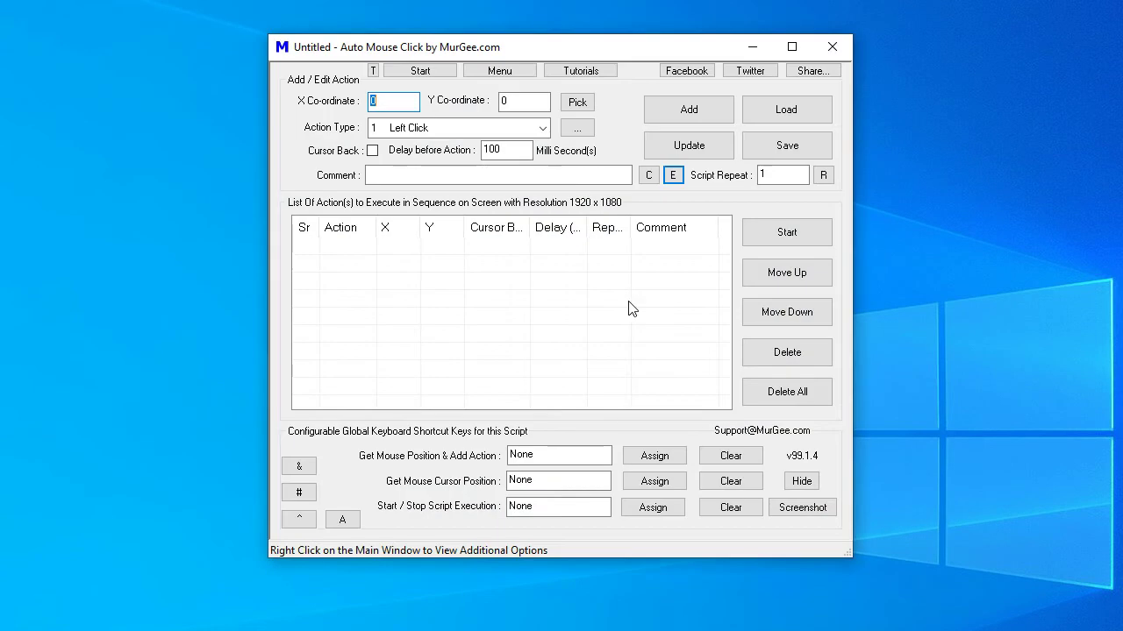
Step: Examine the numbered list of action types in the main window without changing the selected action
click(514, 129)
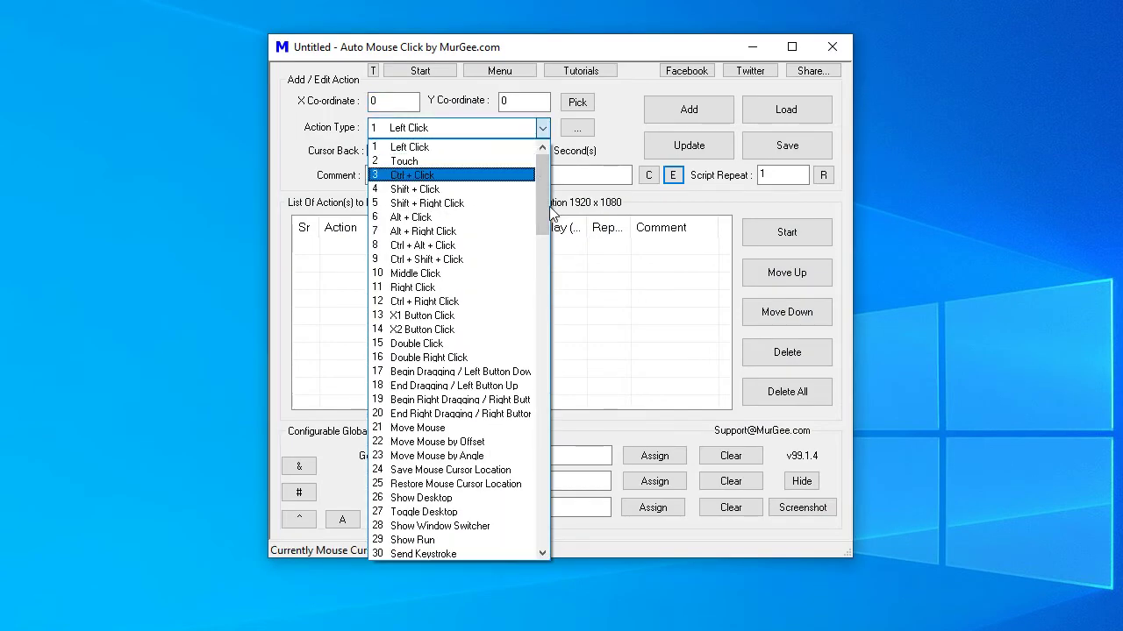
mouse_move(543, 212)
mouse_down()
mouse_move(553, 543)
mouse_move(526, 215)
mouse_up()
click(617, 316)
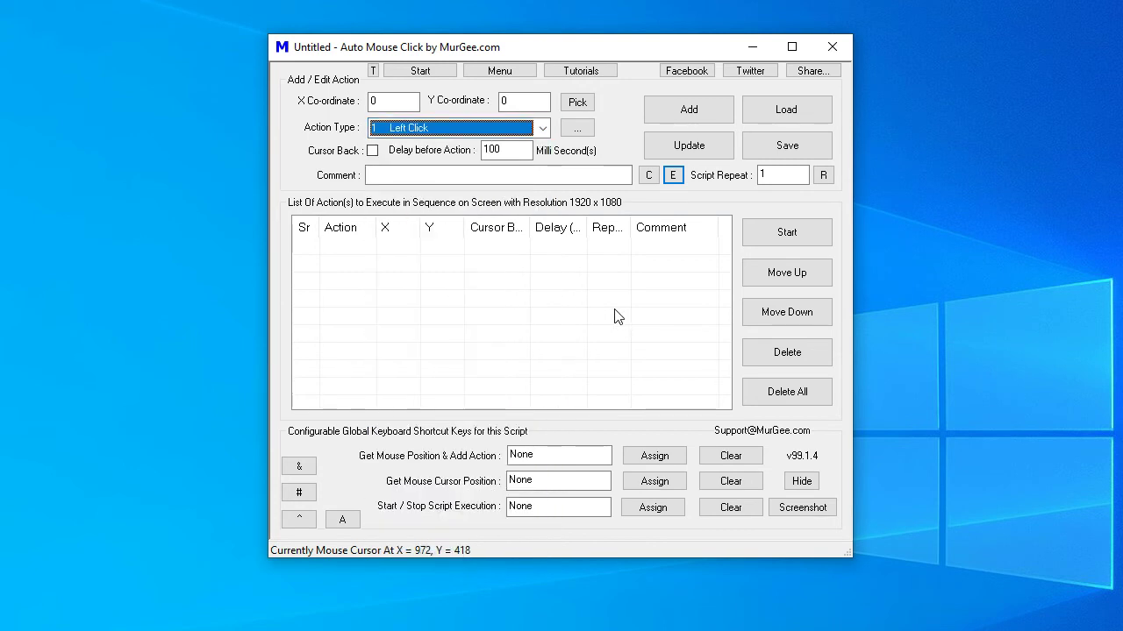
Step: Move and enlarge the main window to cover most of the desktop, and review the commands in its context menu
drag(453, 51, 228, 42)
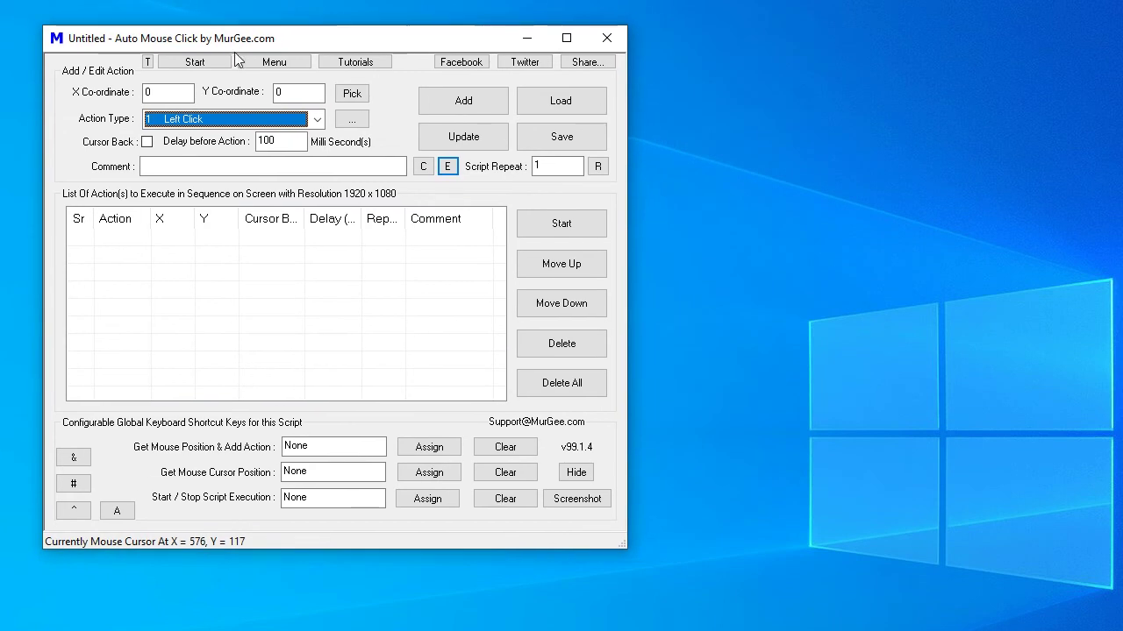
drag(626, 548, 1092, 611)
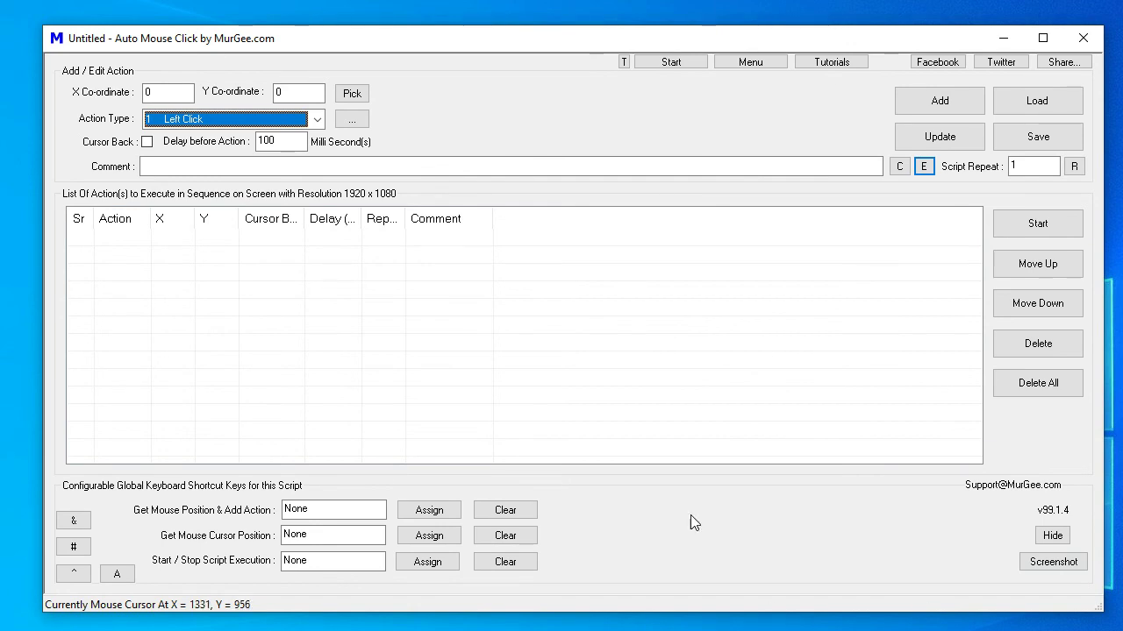
right_click(448, 288)
right_click(464, 111)
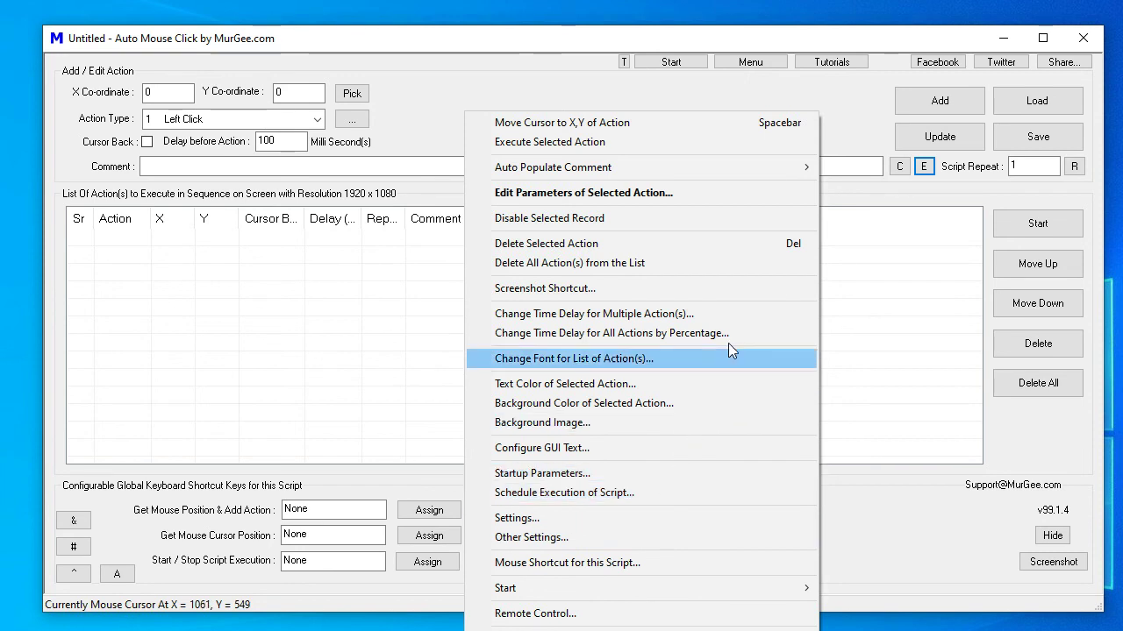
click(874, 250)
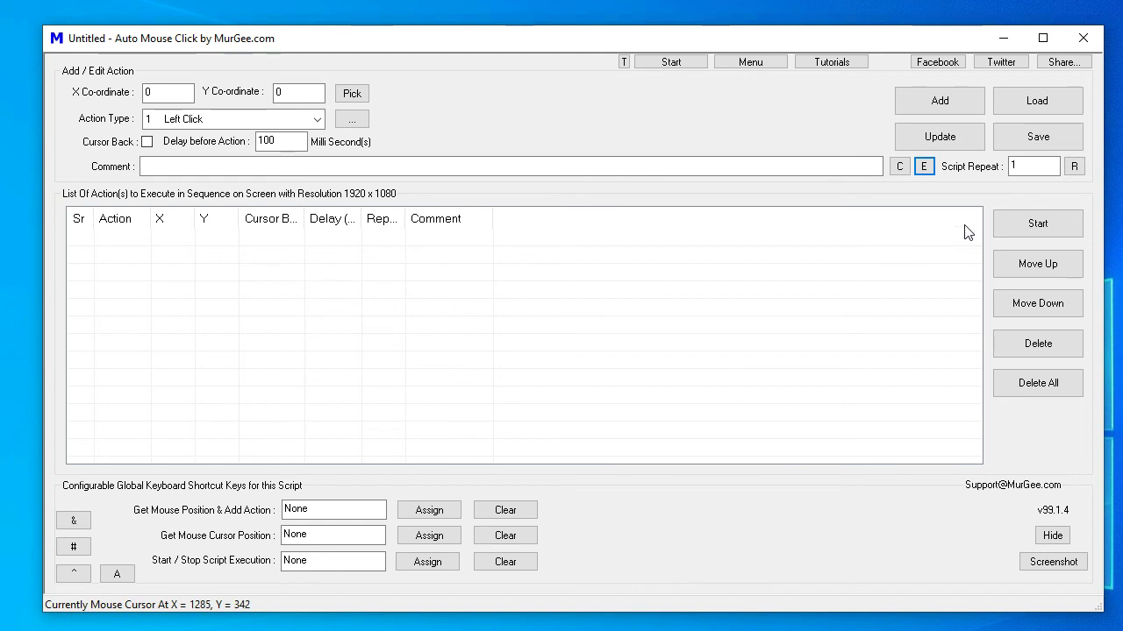
Step: Check the Script Repeat Count and Info before and after adding three Left Click actions at X 0, Y 0 with a 100 ms delay
click(1074, 167)
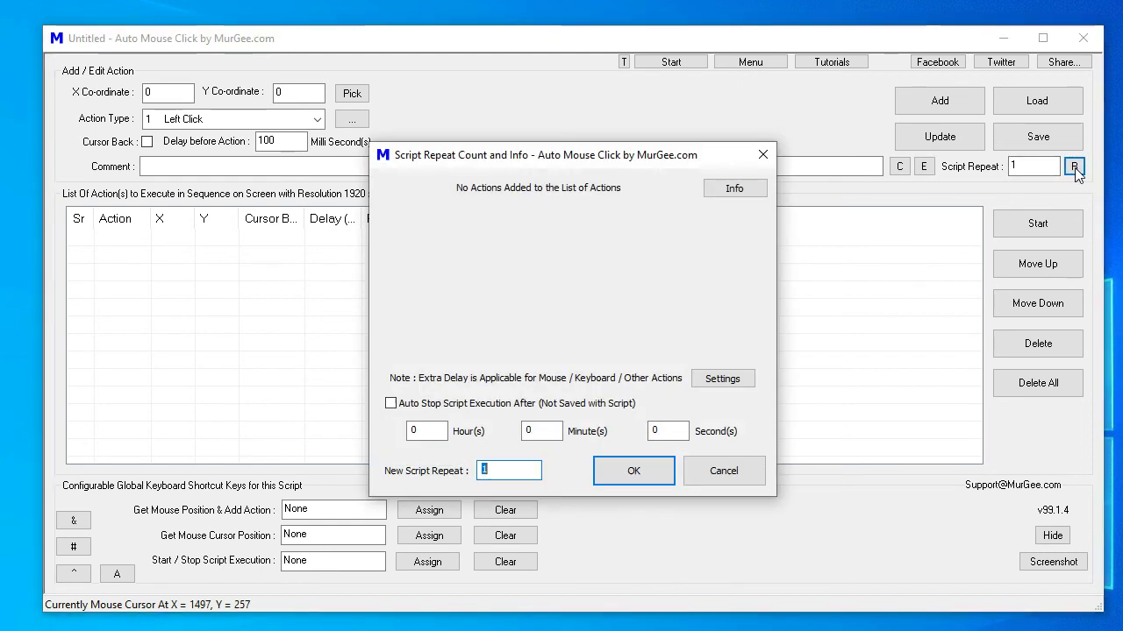
click(725, 471)
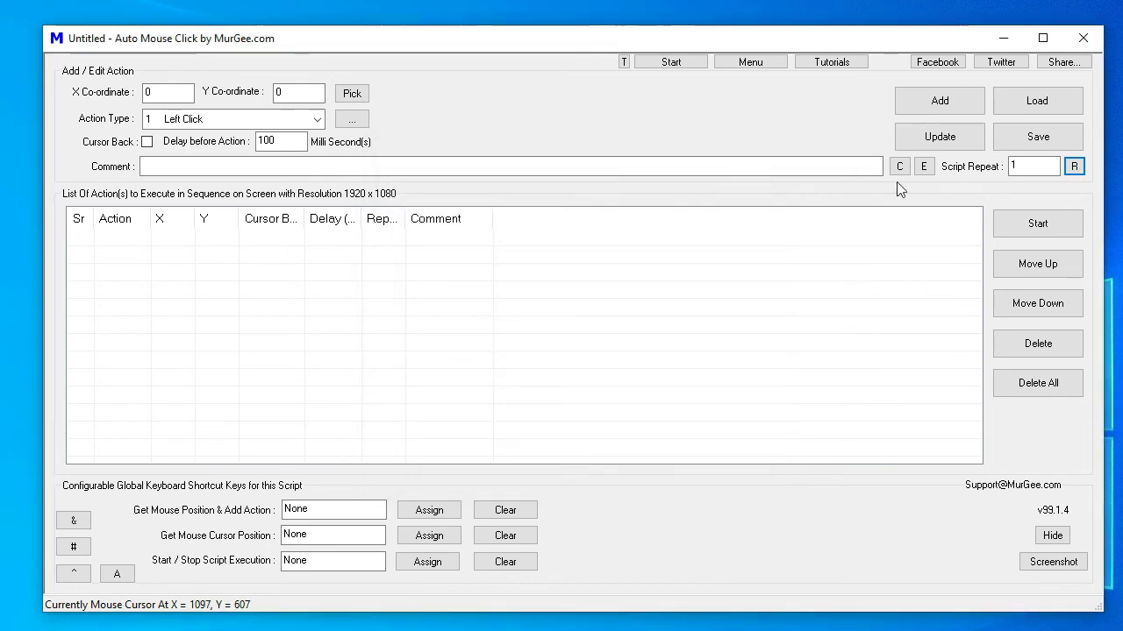
triple_click(954, 102)
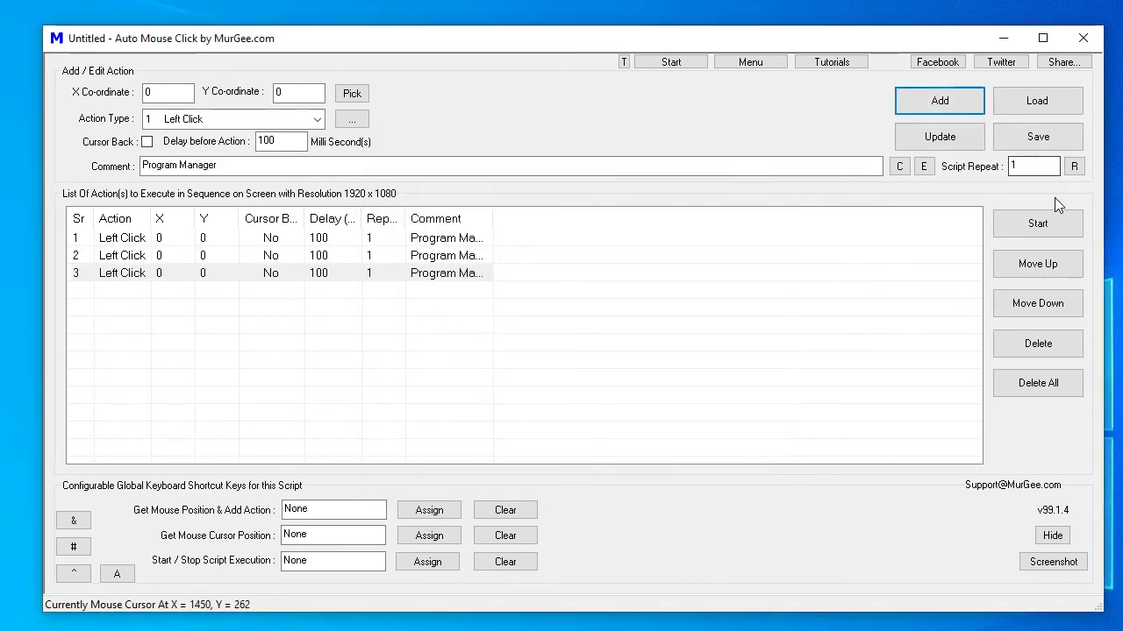
click(1073, 168)
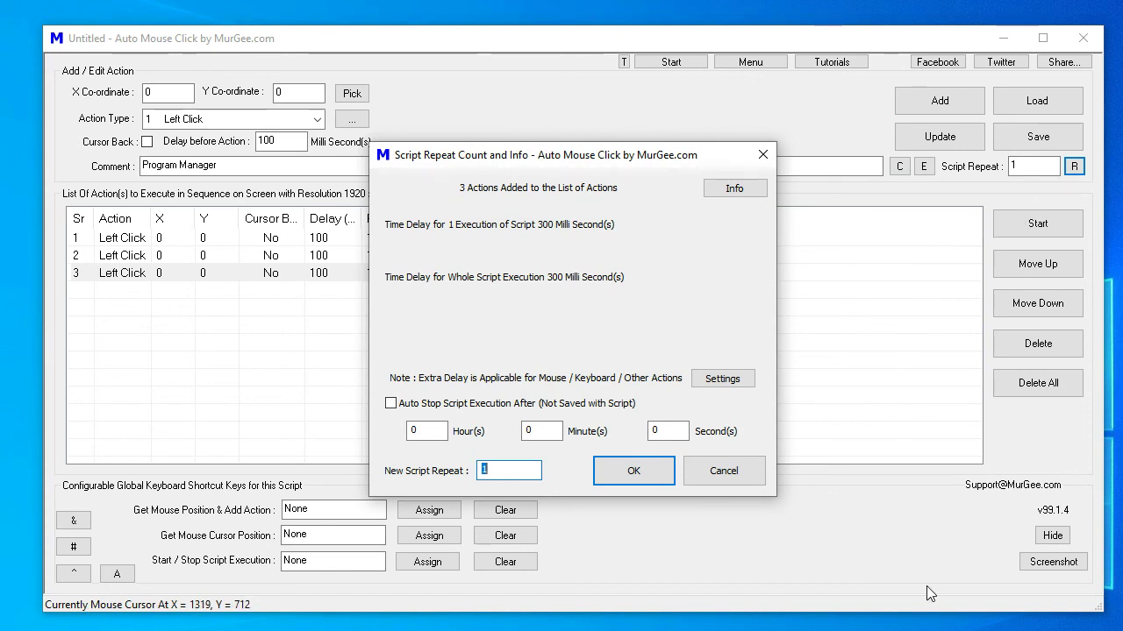
click(721, 475)
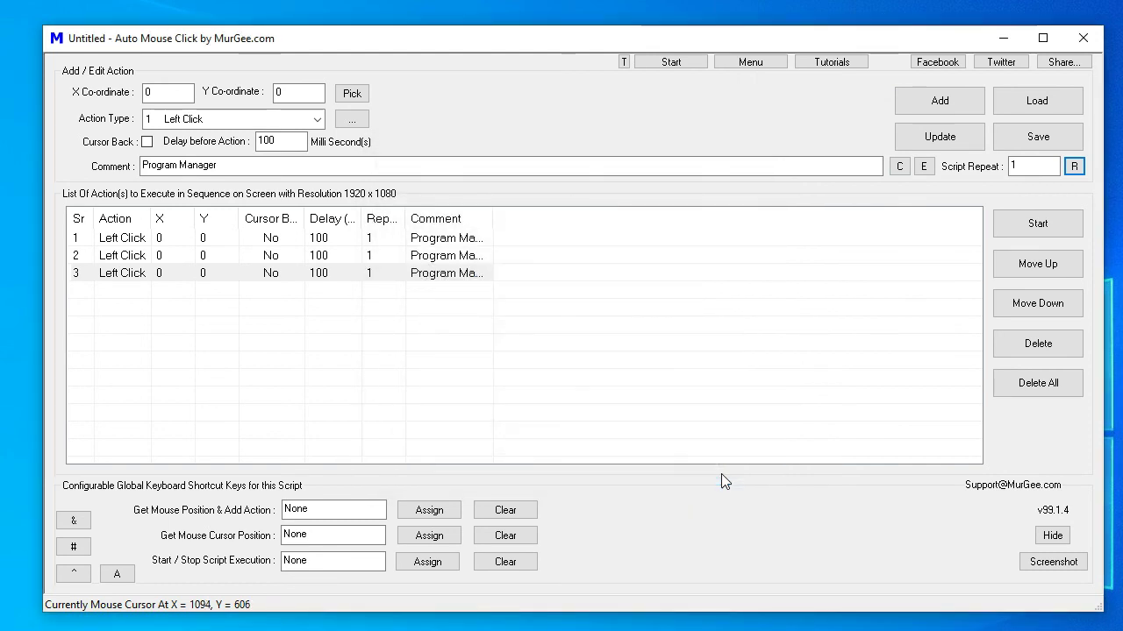